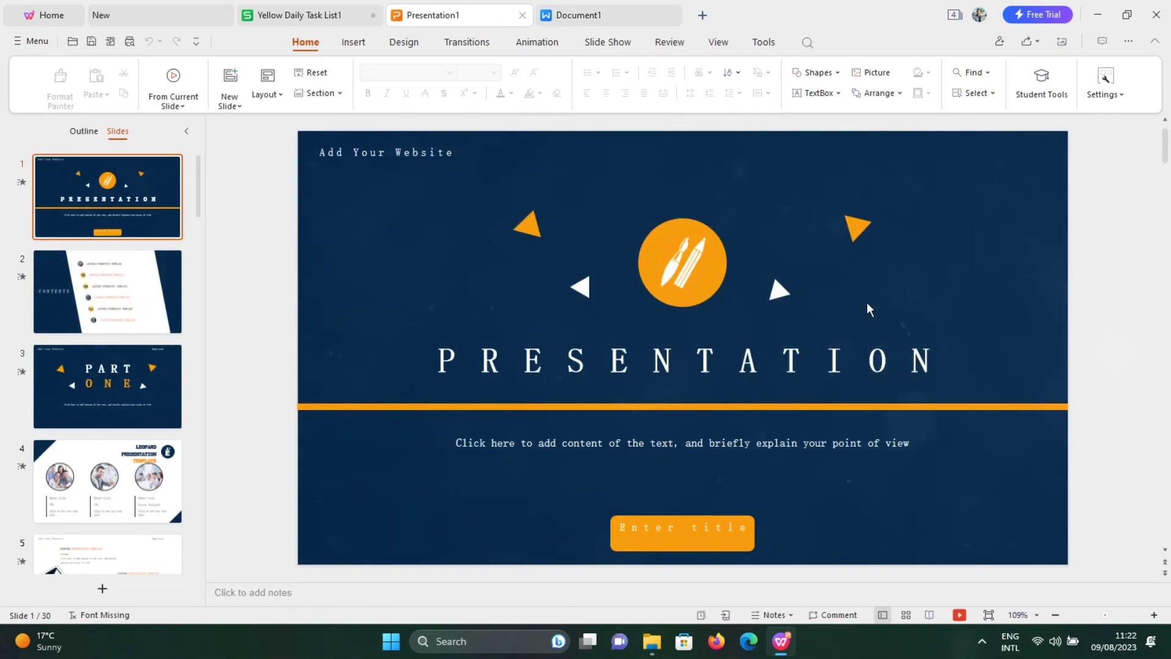
Look through the slides of the Leopard presentation template from the cover to the closing Thanks slide.
scroll(1160, 278, "down", 5)
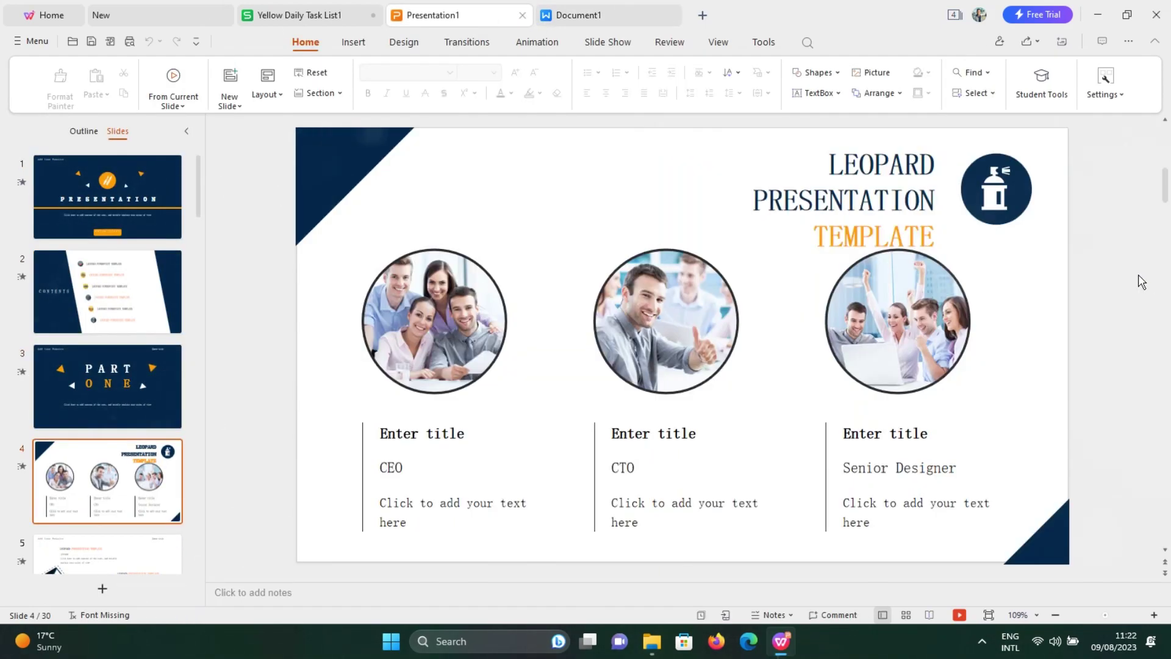
scroll(1141, 281, "down", 5)
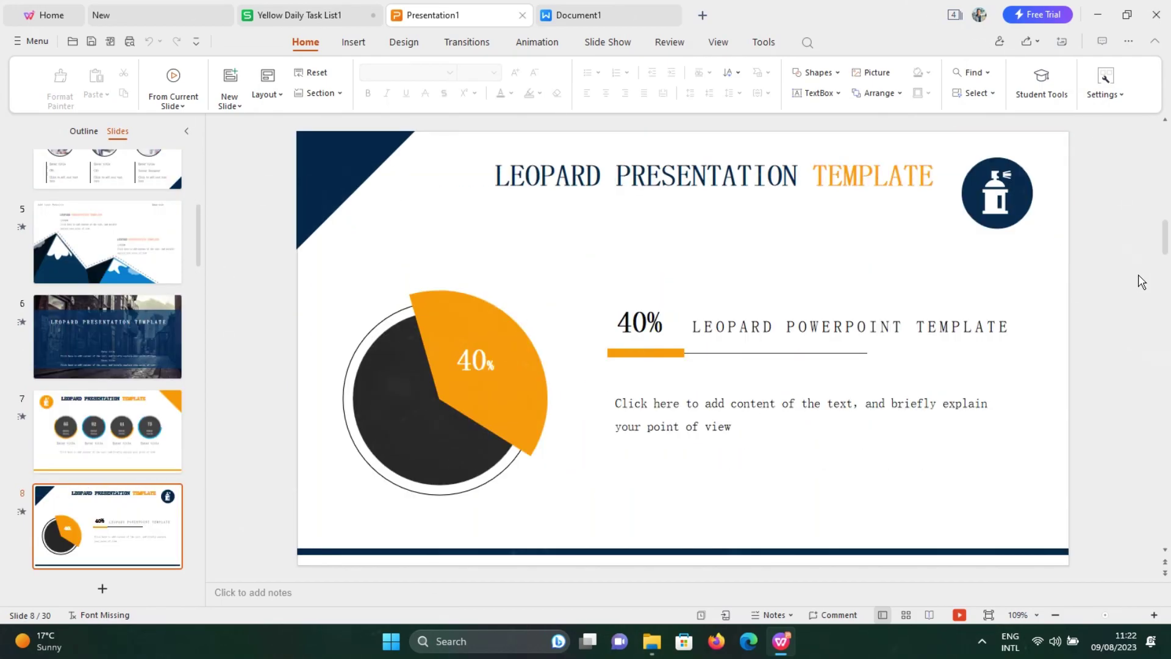
scroll(1141, 282, "down", 5)
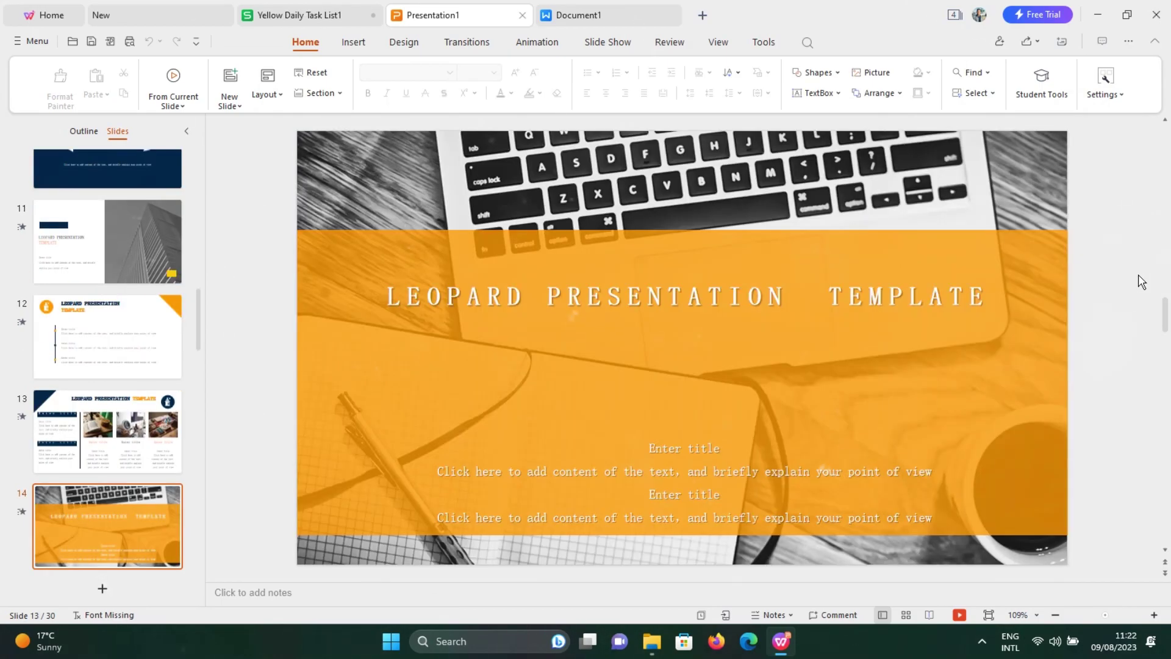
scroll(1141, 281, "down", 7)
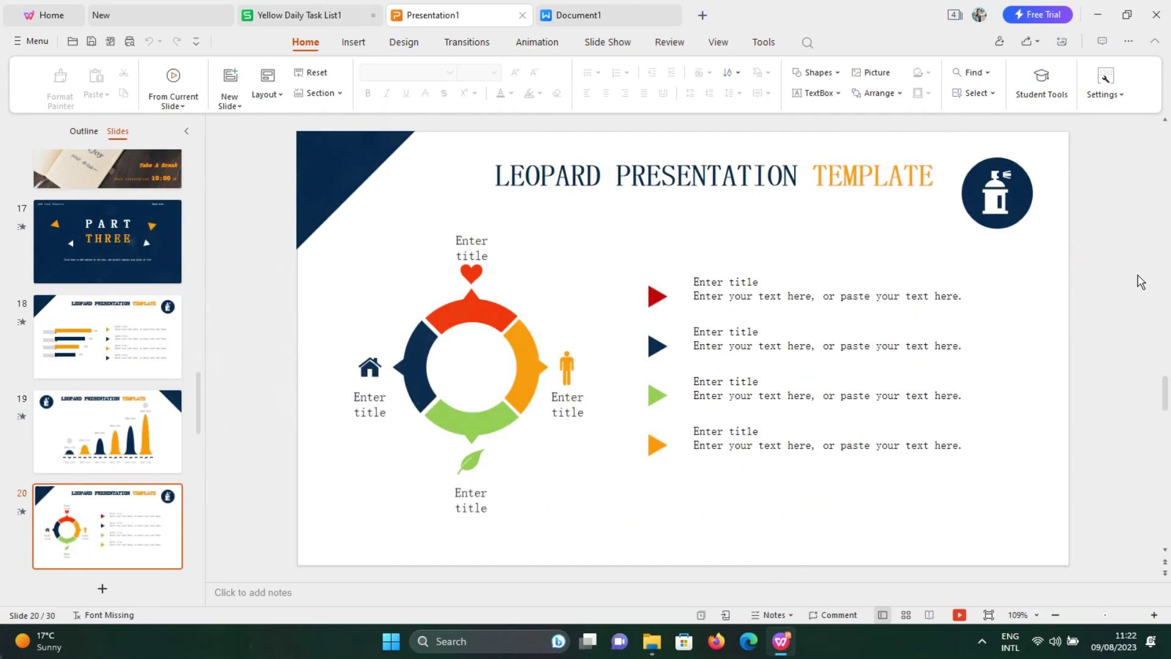
scroll(1141, 281, "down", 3)
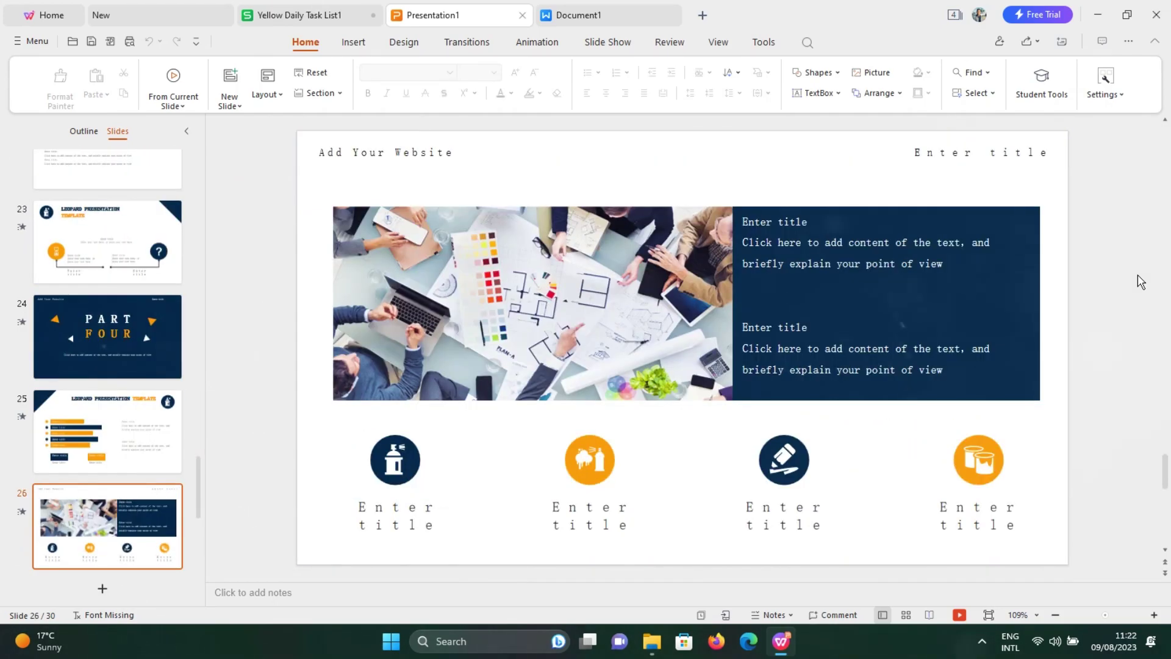
scroll(1141, 281, "down", 4)
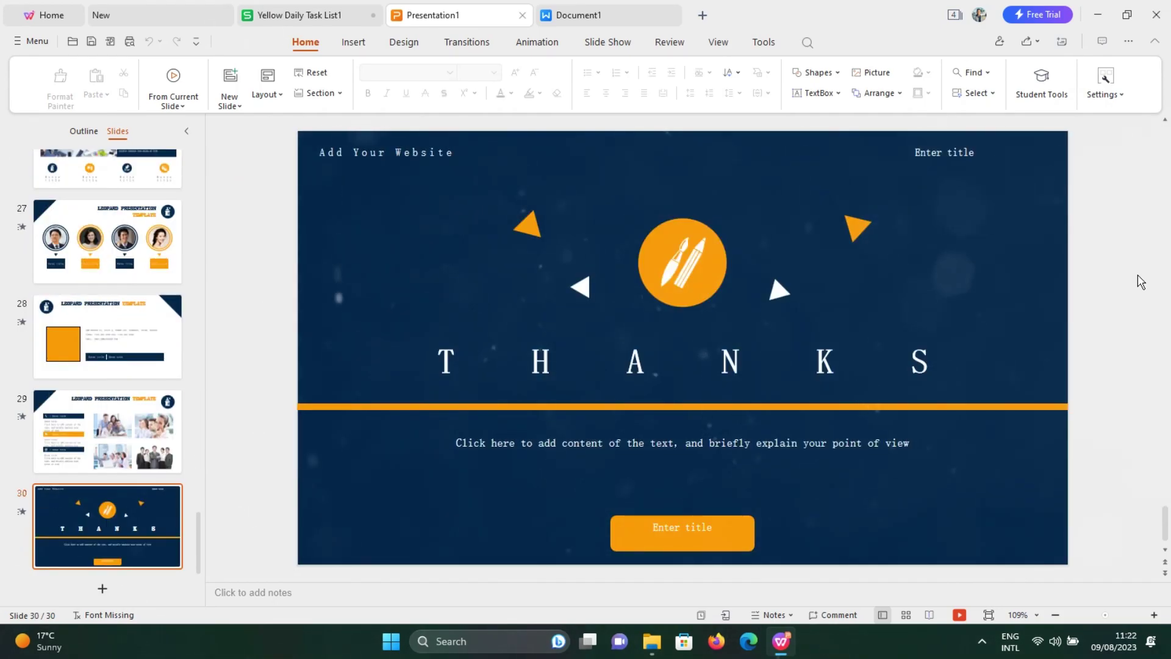
Review the dates and tasks tables in the Yellow Daily Task List1 spreadsheet.
left_click(312, 13)
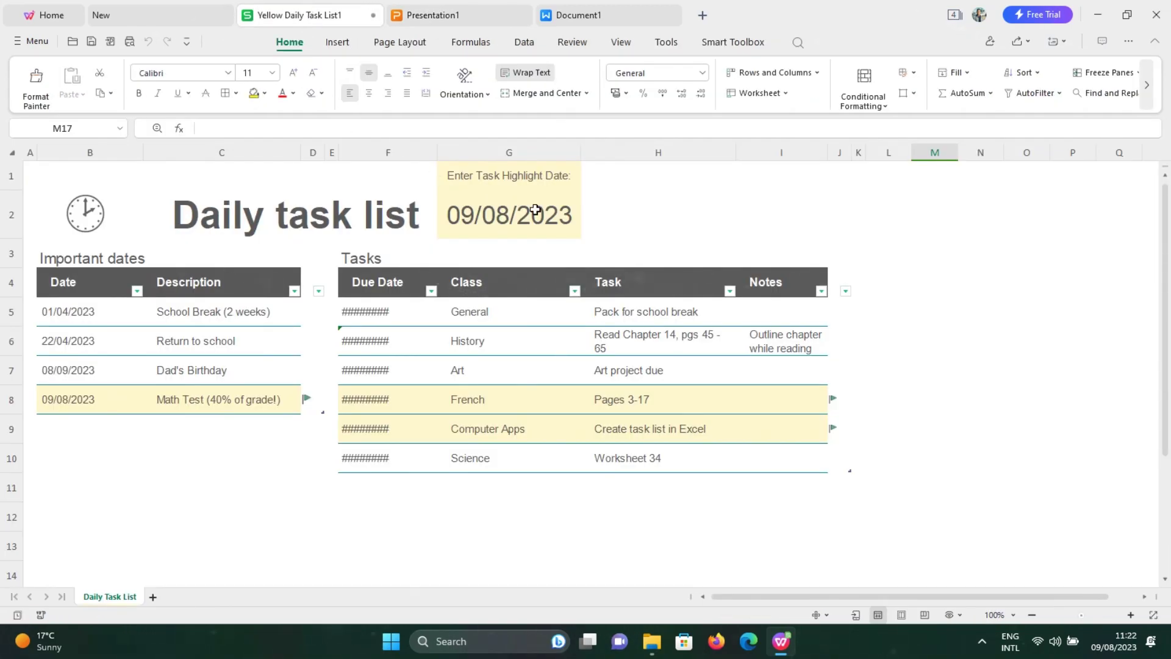
scroll(680, 239, "down", 2)
scroll(680, 239, "up", 2)
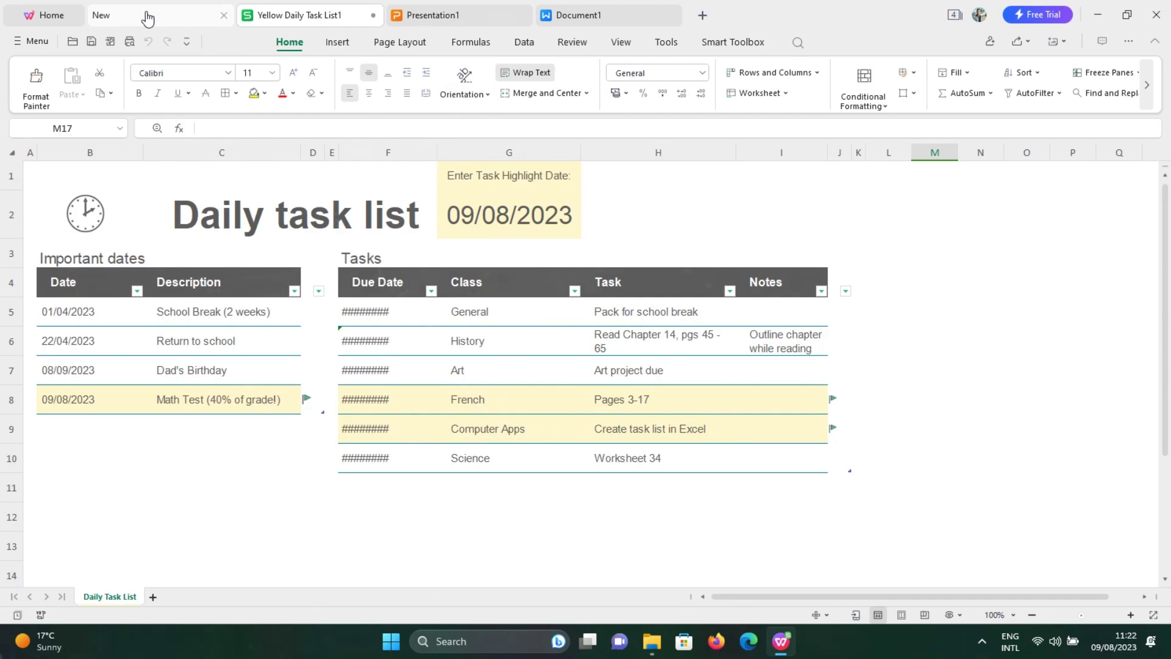
Look through the Docs, Slides, Sheets and PDF options for creating new files, and choose a blank Docs document.
left_click(107, 16)
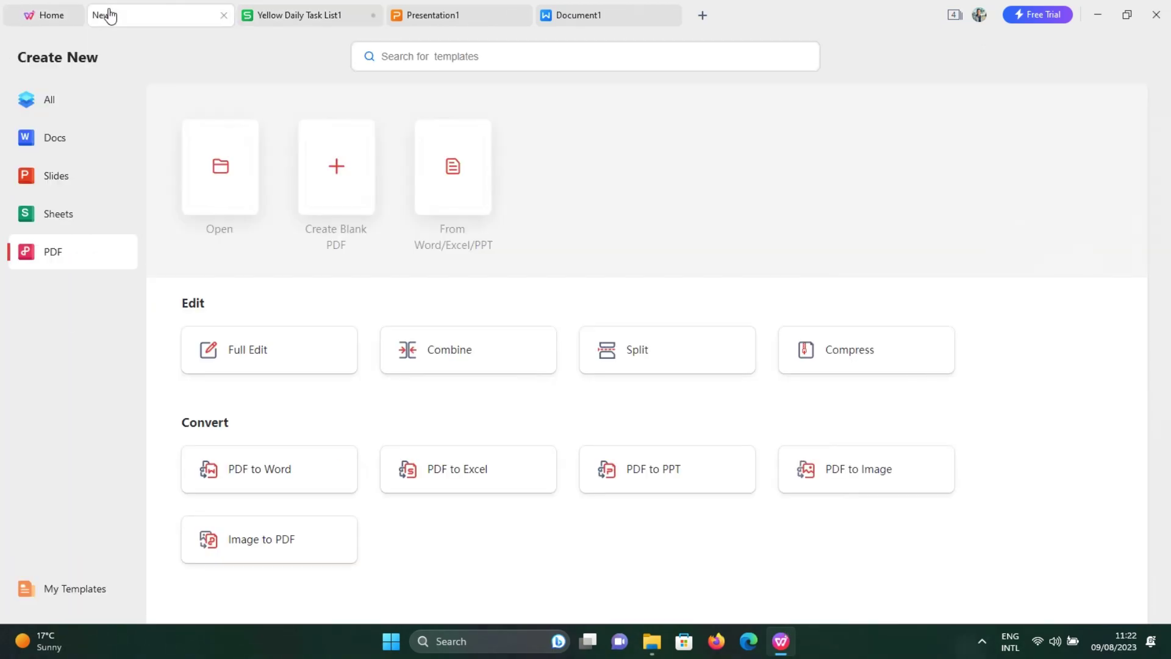
left_click(33, 138)
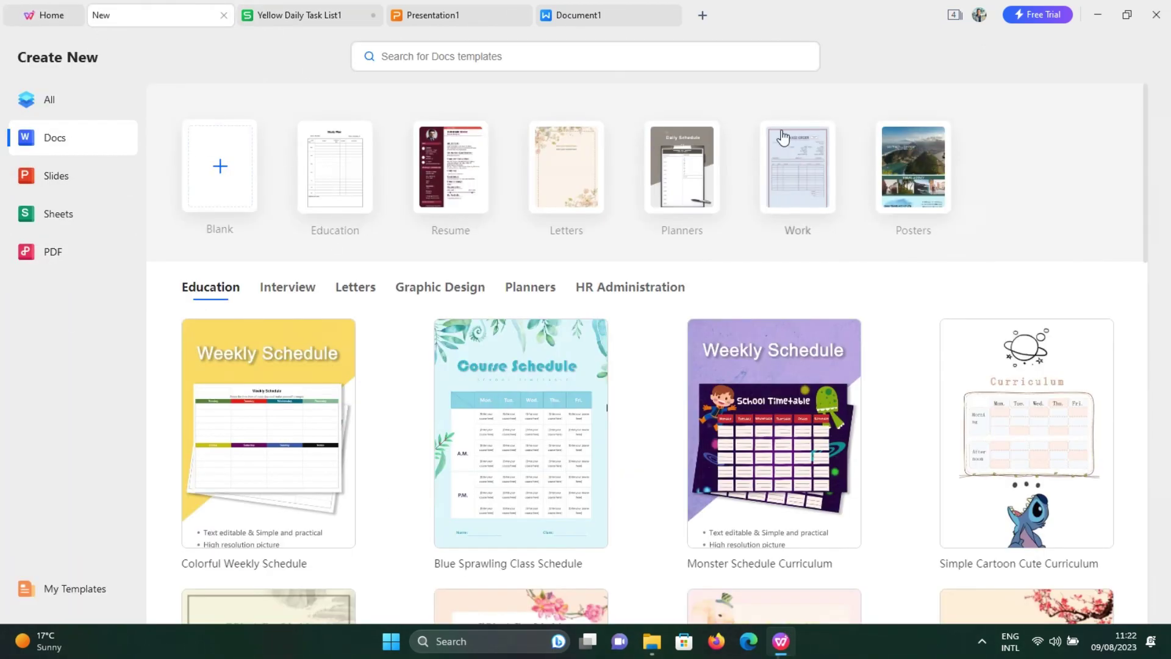
left_click(100, 182)
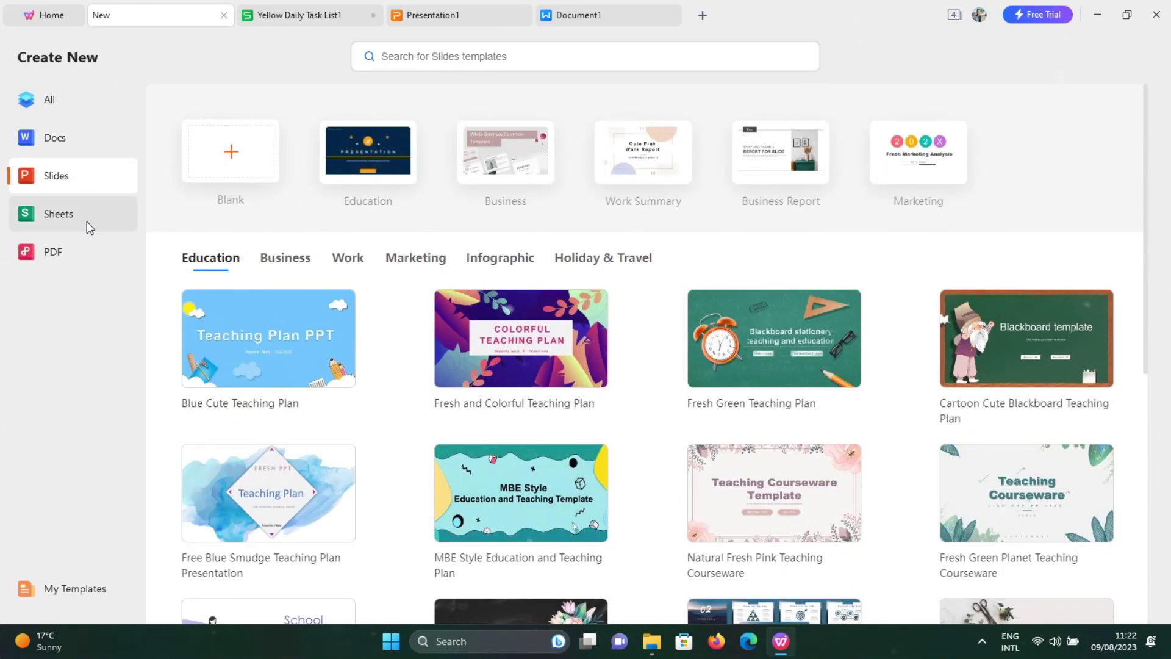
left_click(87, 221)
left_click(70, 252)
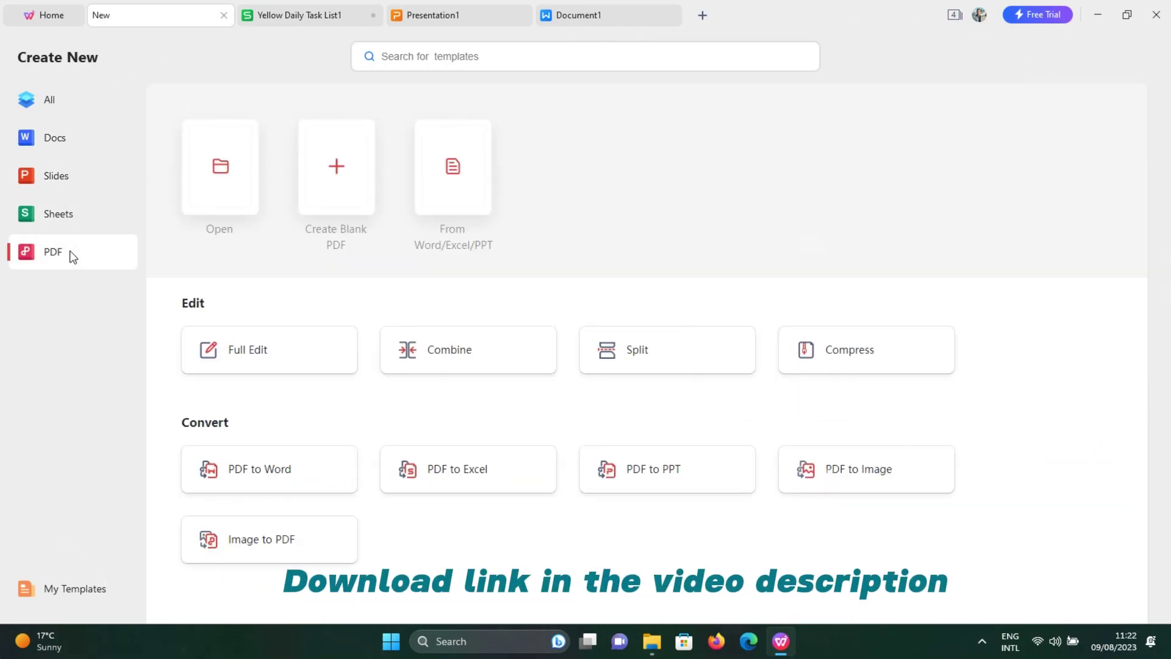
left_click(68, 143)
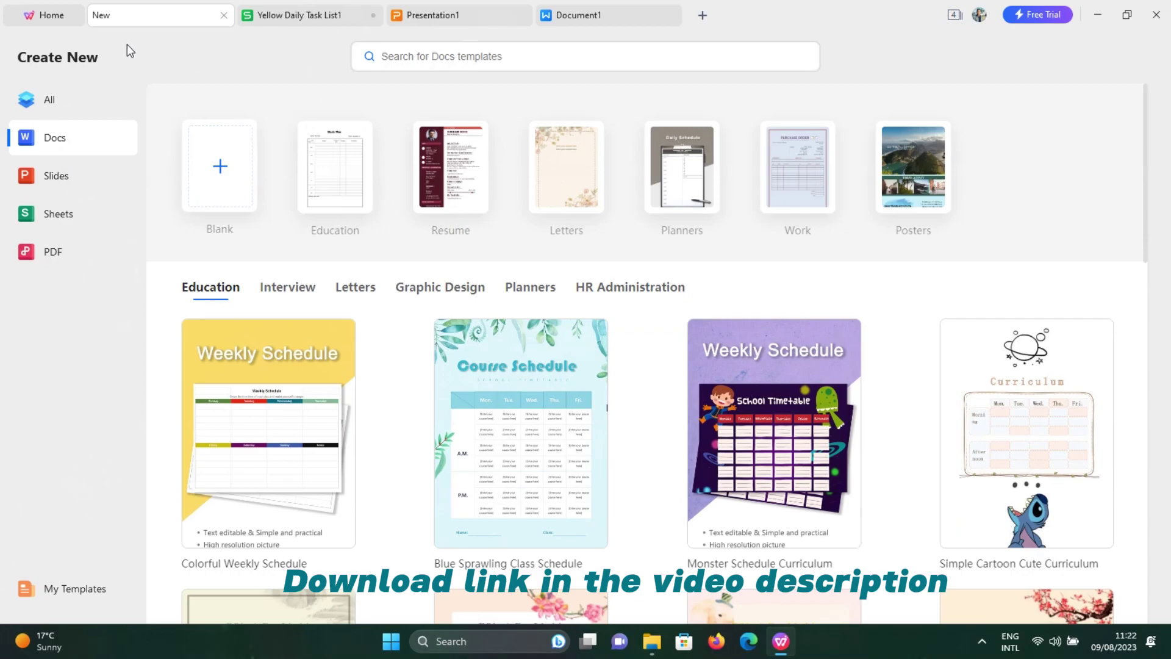
left_click(207, 165)
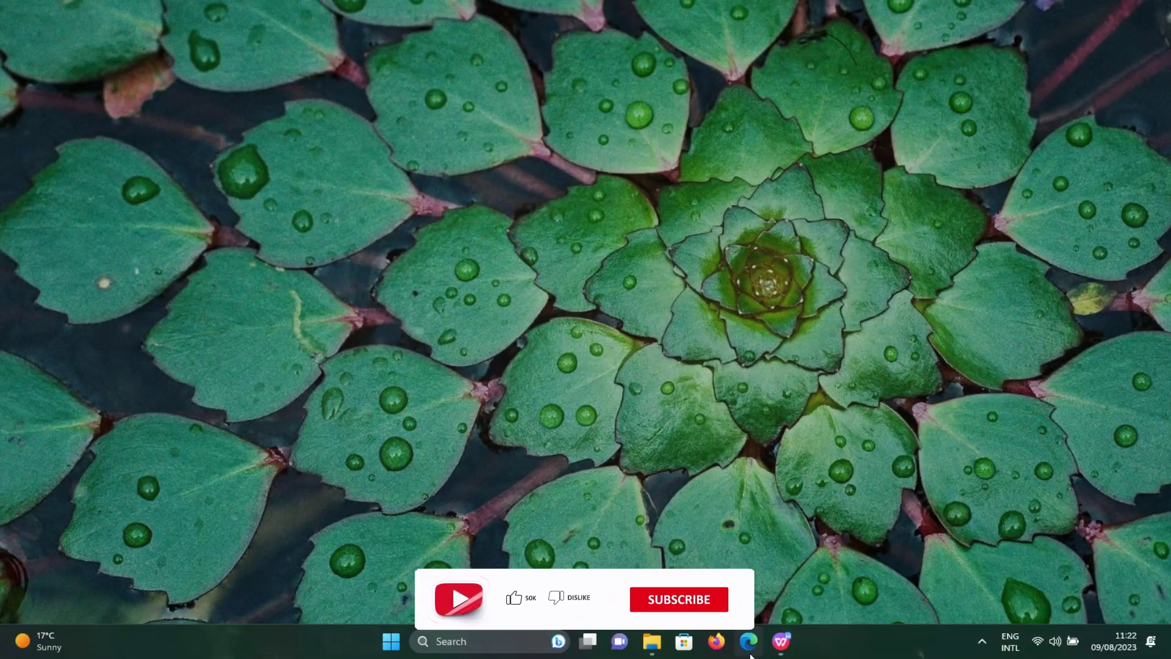
Switch to Edge, search the web for "wps office", and download the free installer from the official WPS site.
left_click(748, 648)
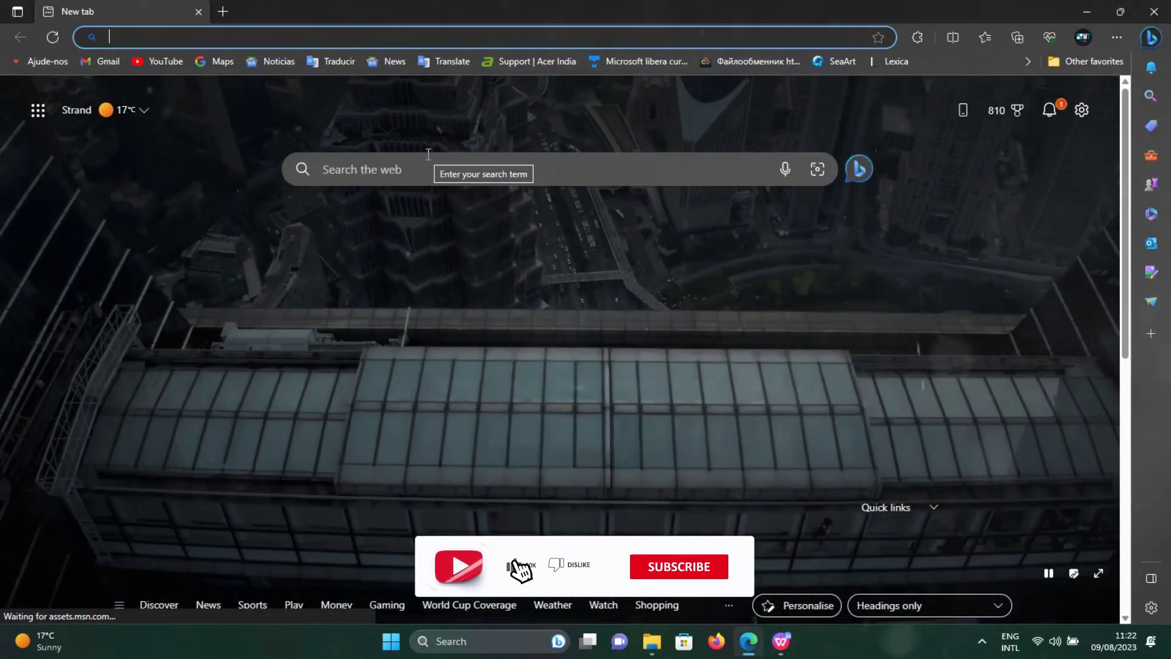
left_click(427, 169)
type("wps office")
key("Return")
left_click(187, 295)
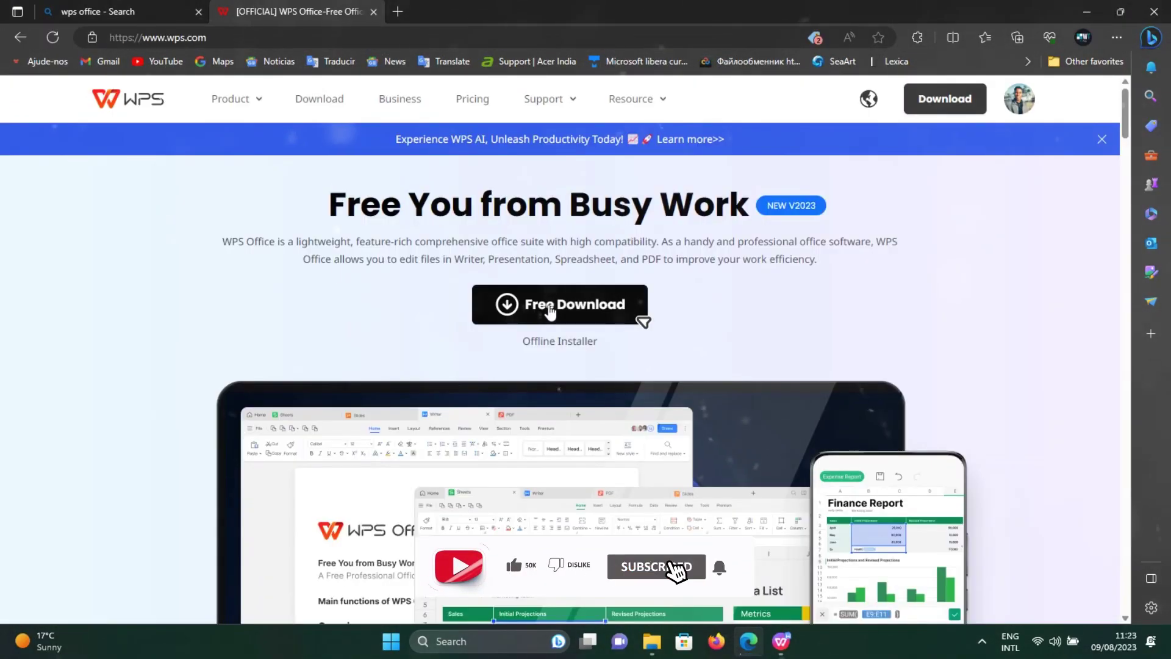
left_click(550, 308)
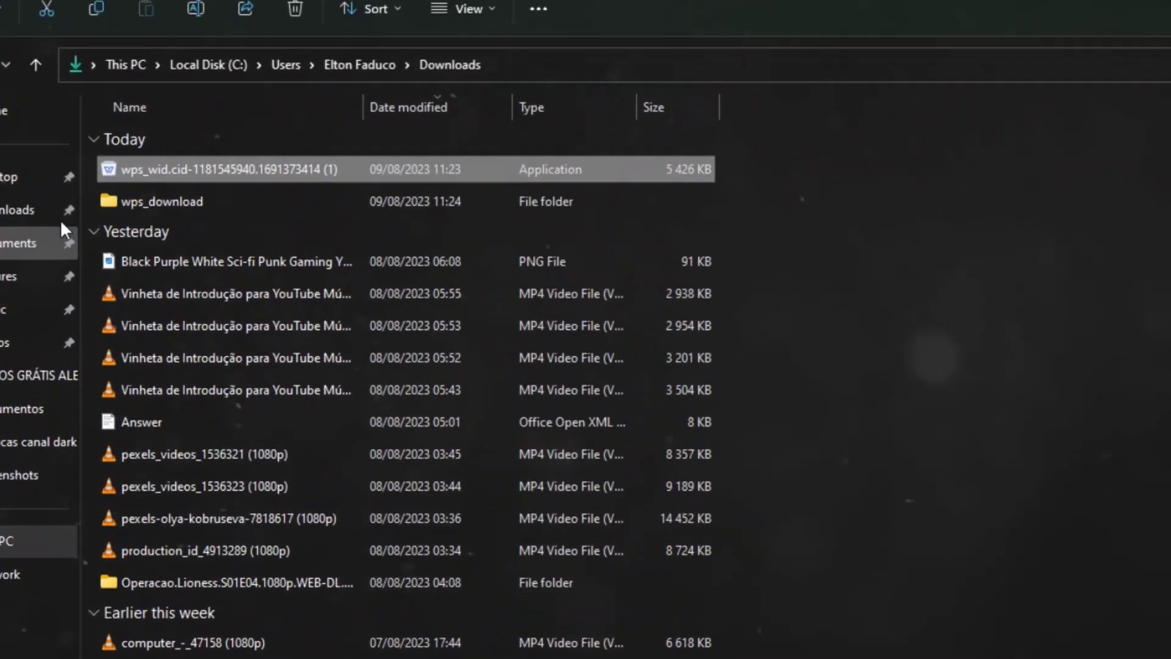
Launch the downloaded WPS installer and set the installation language to English in its custom settings.
double_click(183, 169)
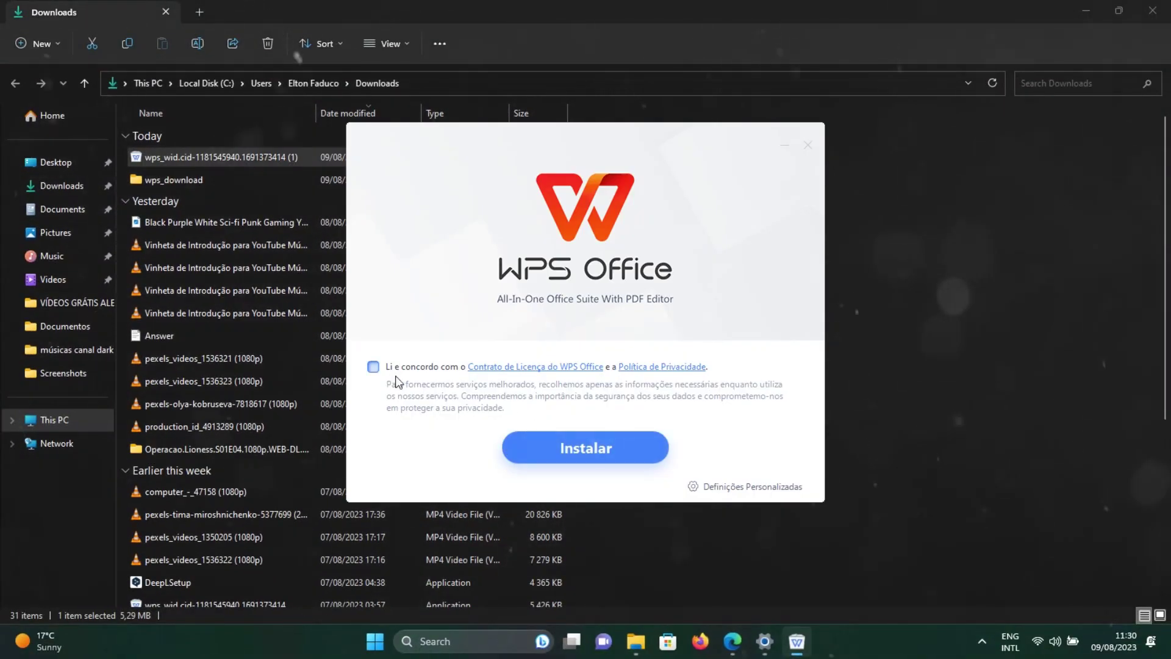
left_click(738, 486)
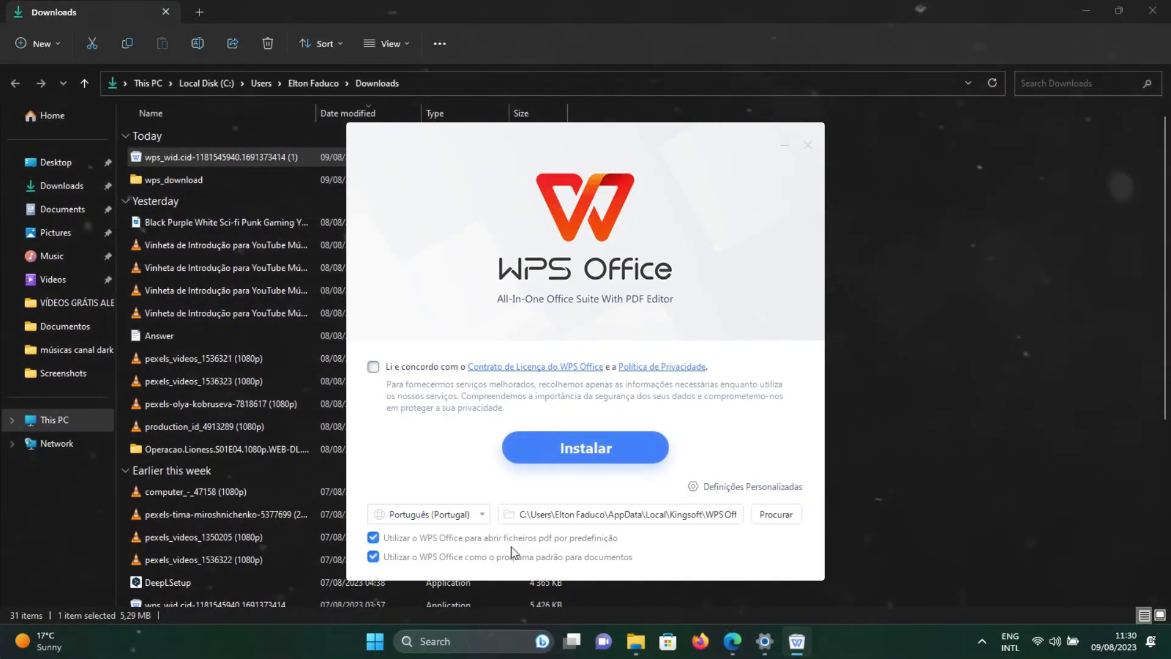
left_click(478, 522)
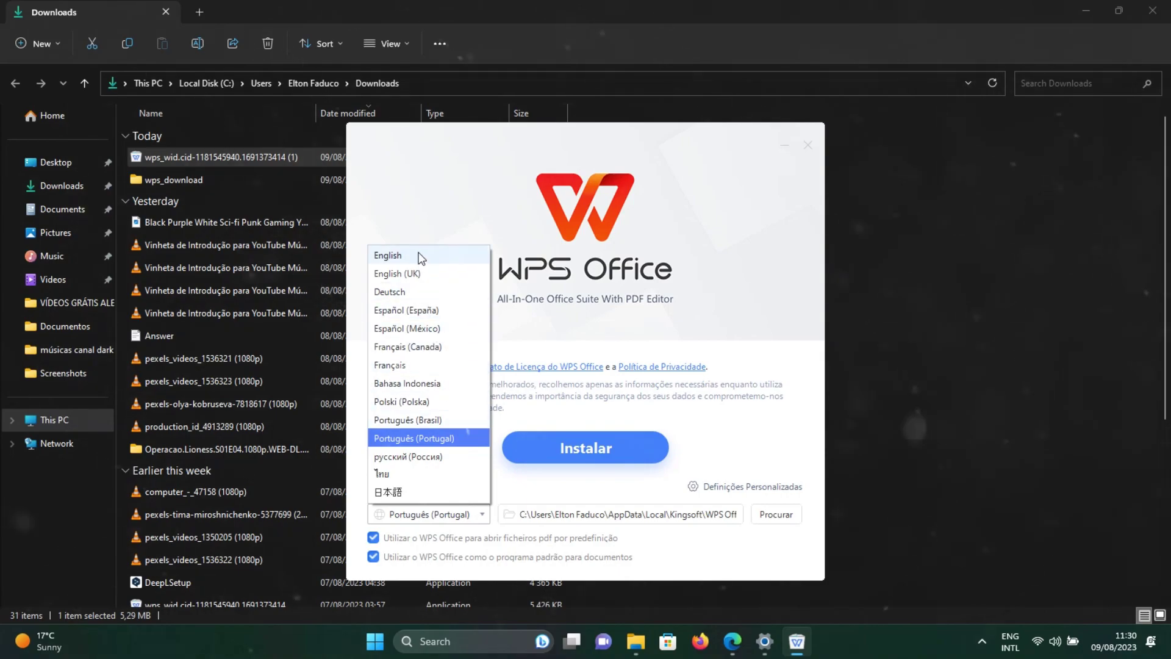
left_click(421, 255)
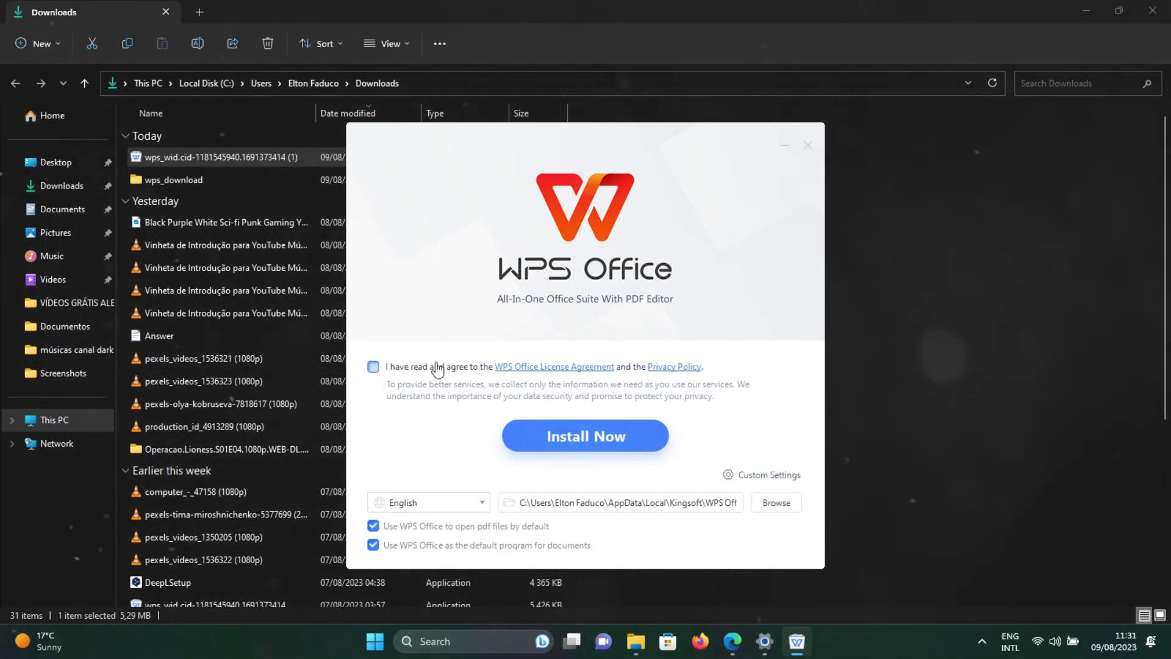
Accept the WPS Office License Agreement and Privacy Policy, and start the installation.
left_click(374, 368)
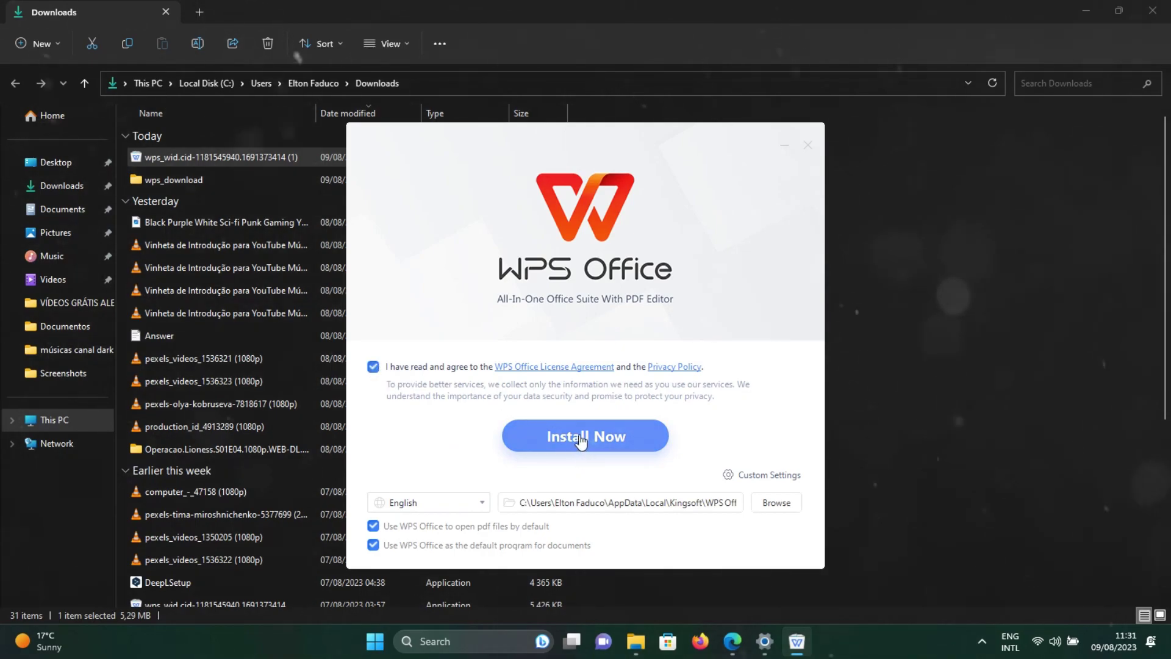
left_click(582, 437)
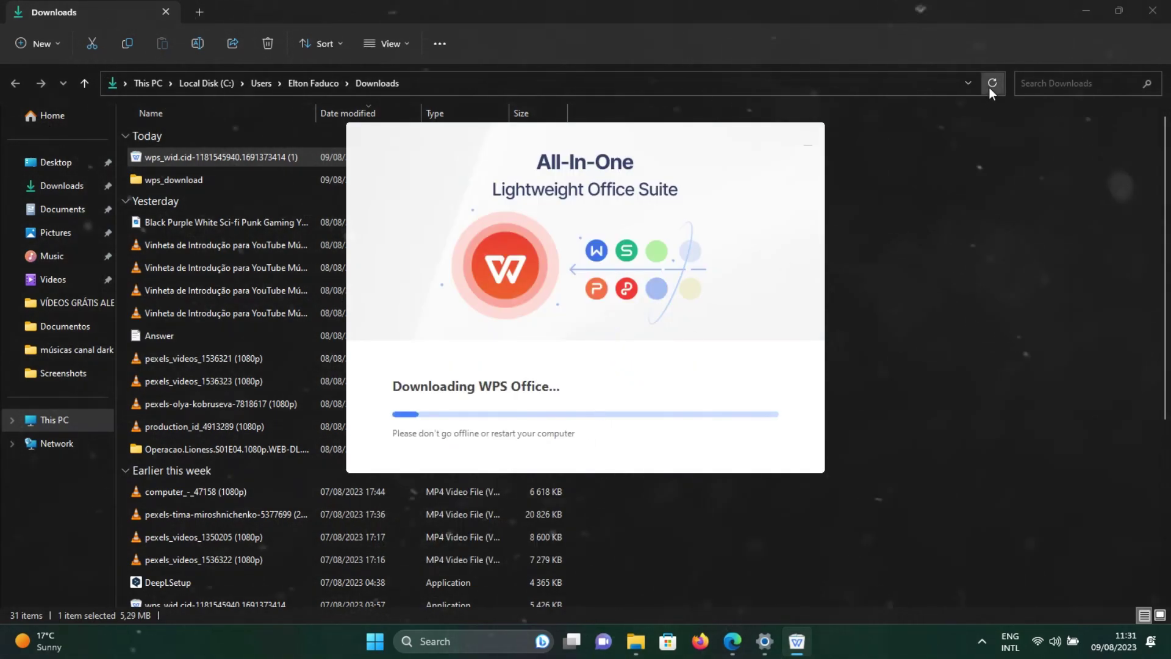
left_click(1081, 7)
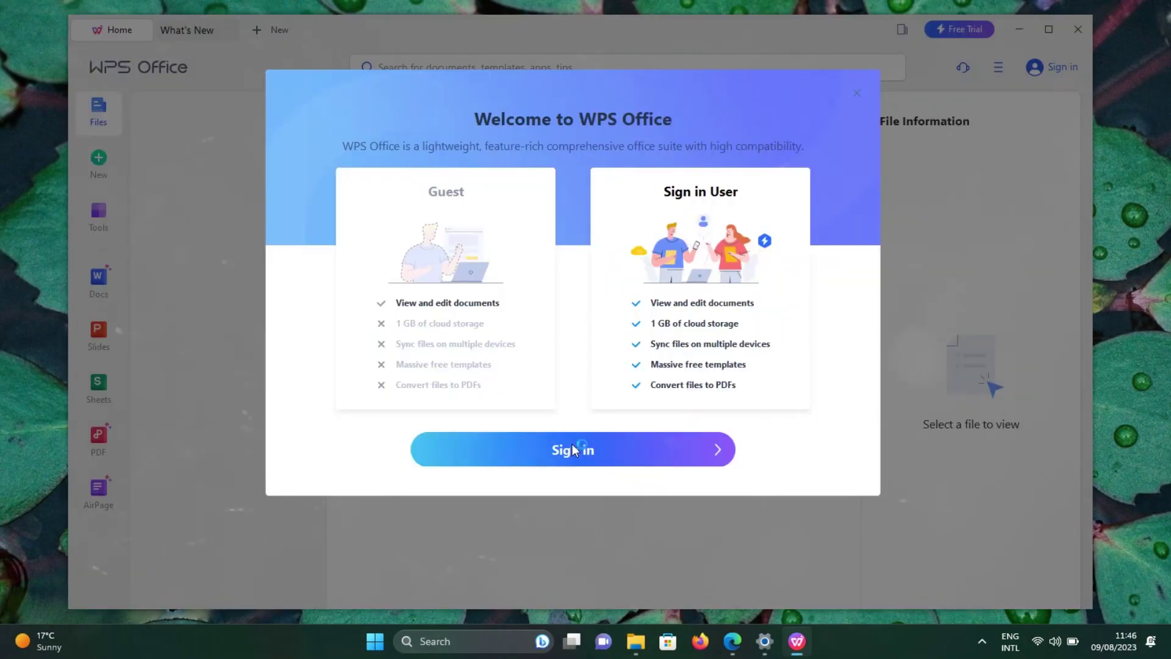
Get past the welcome dialog and look through the Docs, Slides, Sheets and PDF sections of WPS Office.
left_click(573, 445)
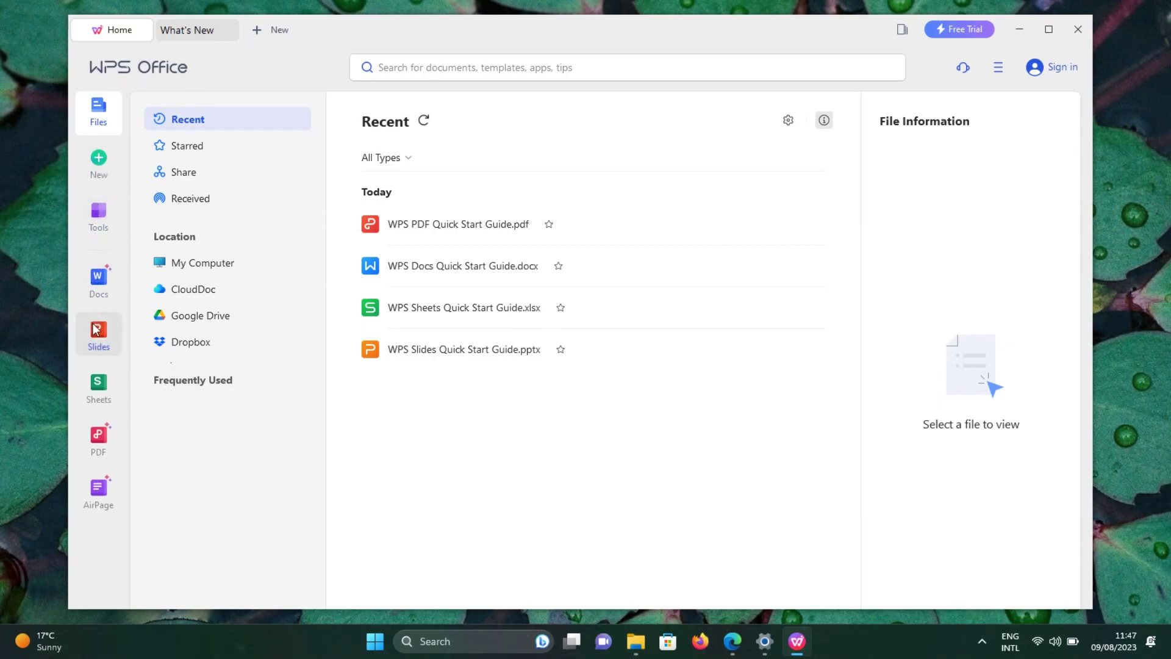
left_click(96, 282)
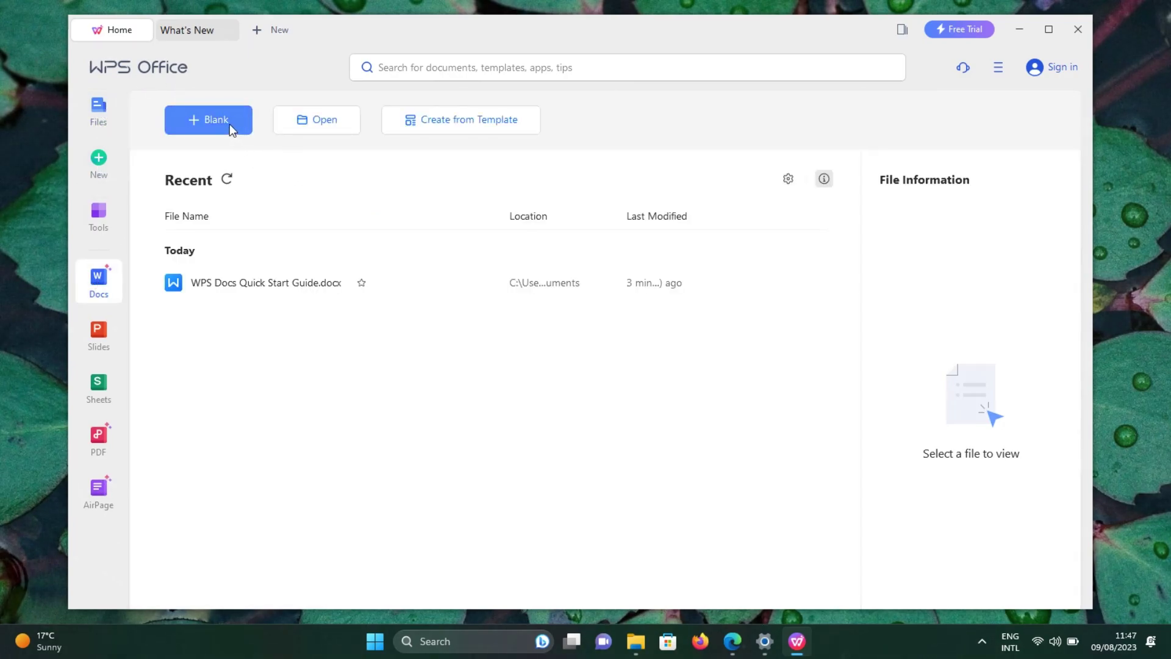
left_click(106, 333)
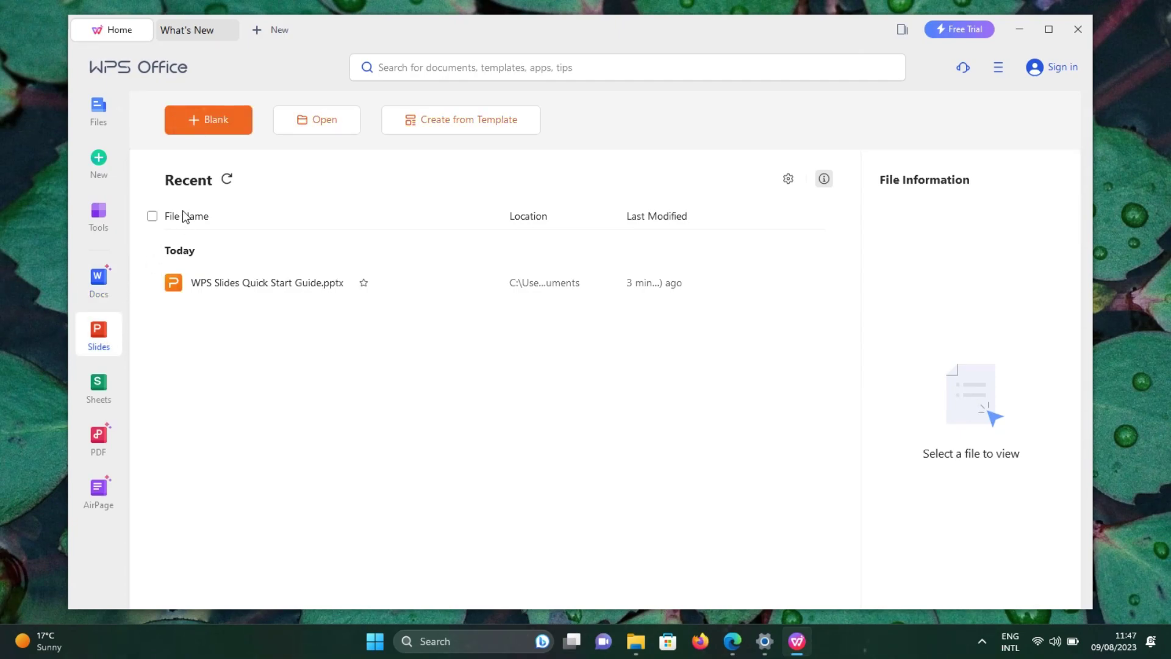
left_click(101, 395)
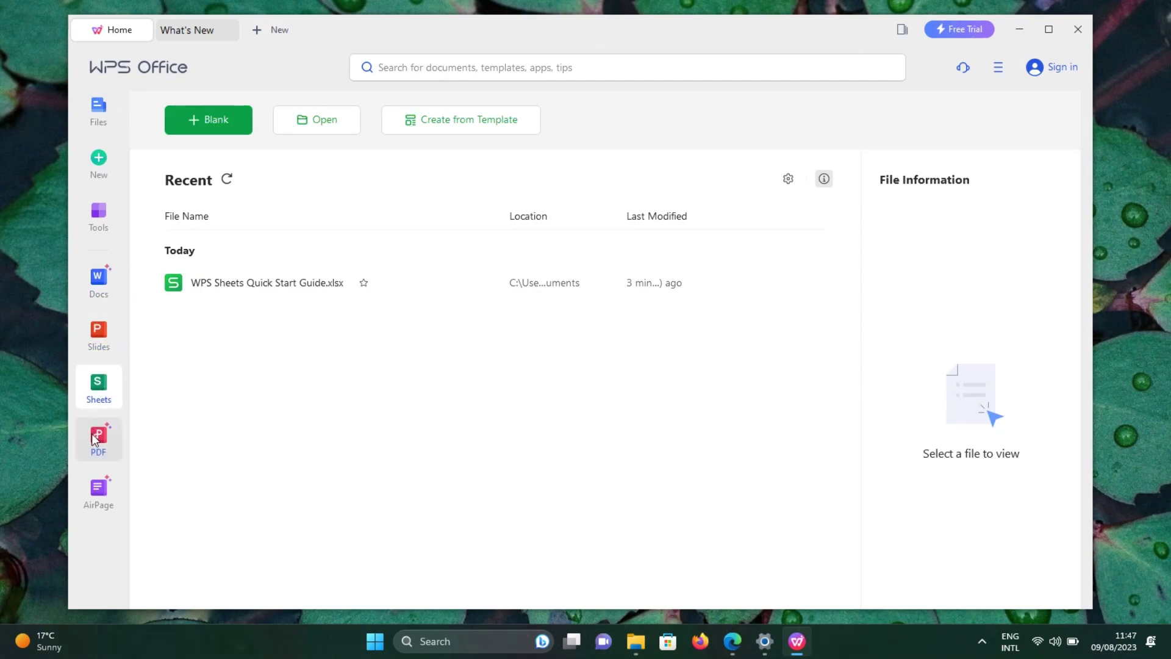
left_click(98, 438)
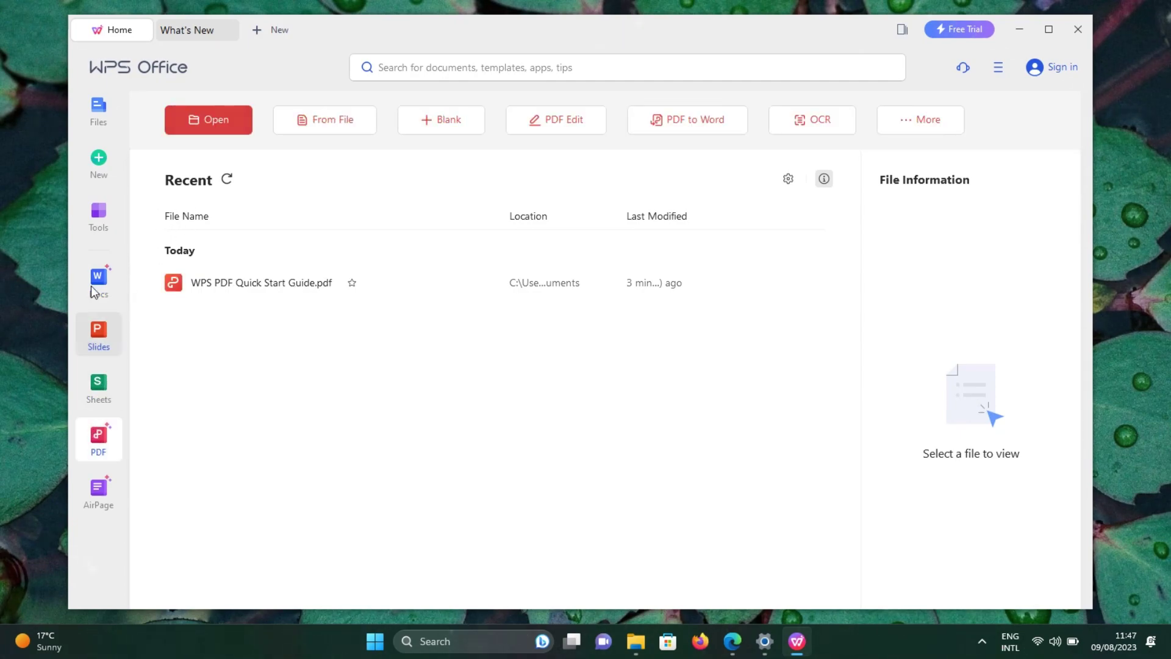
Maximise the window, browse the Education templates for Docs, and create a new blank document.
left_click(272, 32)
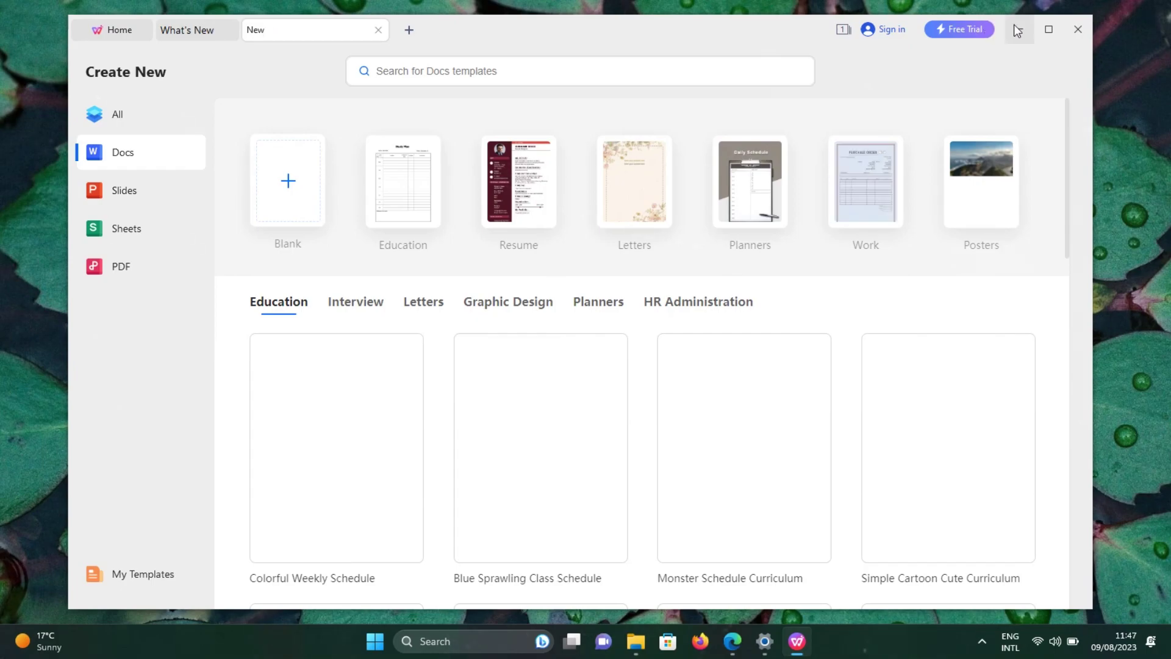
left_click(1047, 30)
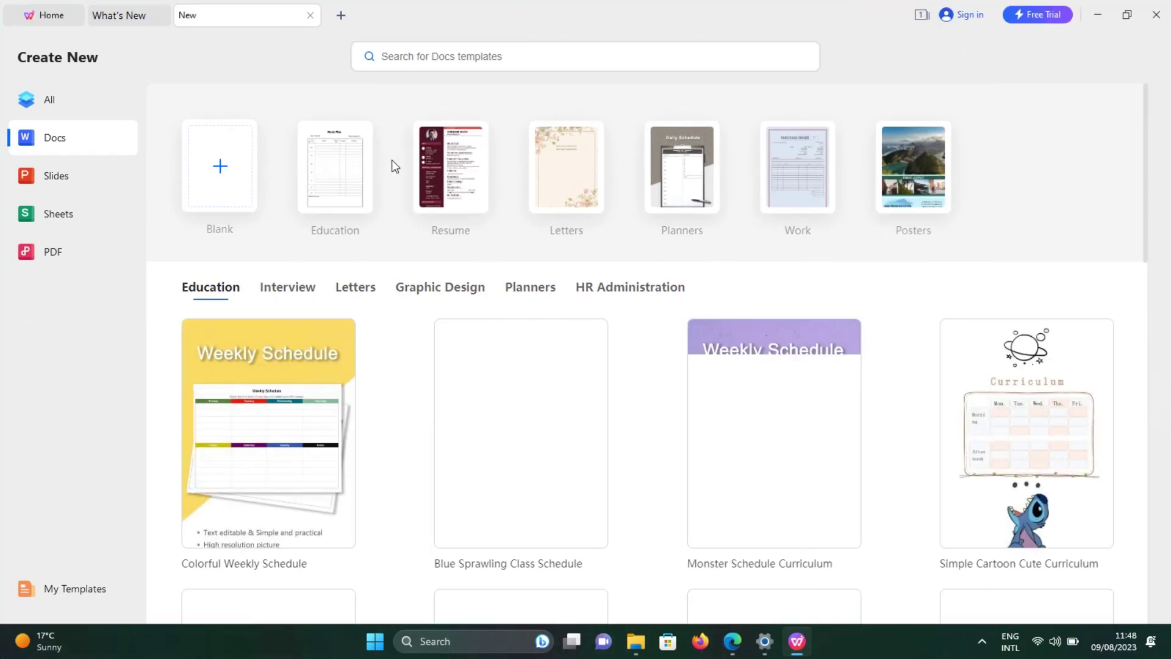
scroll(868, 236, "down", 10)
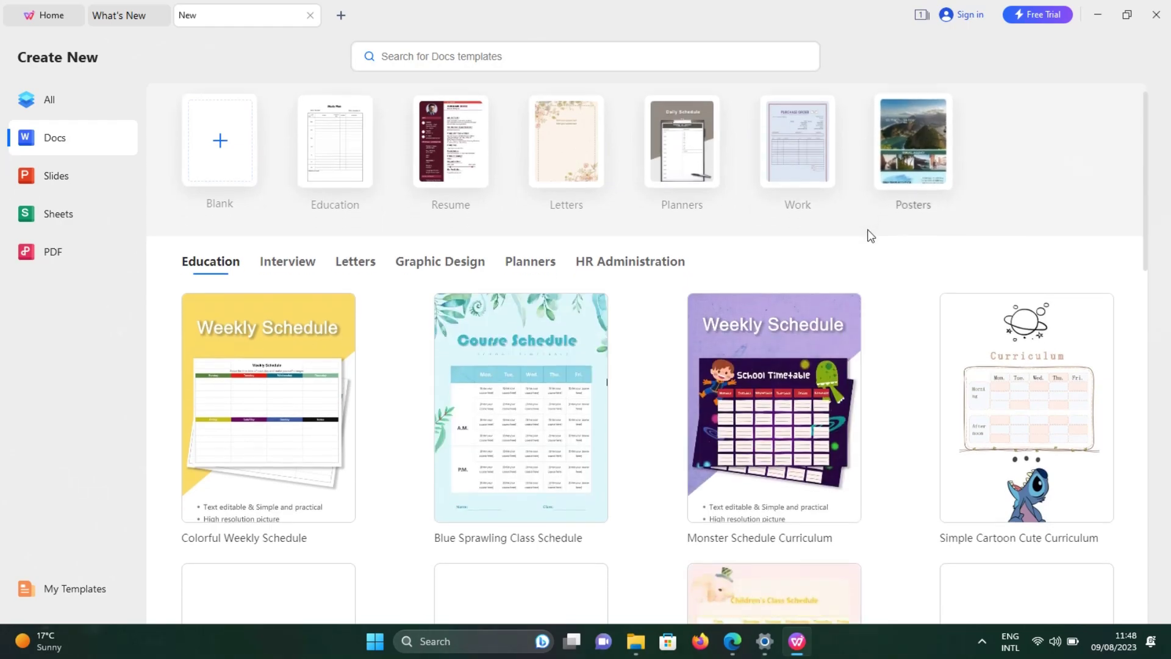
scroll(802, 323, "down", 2)
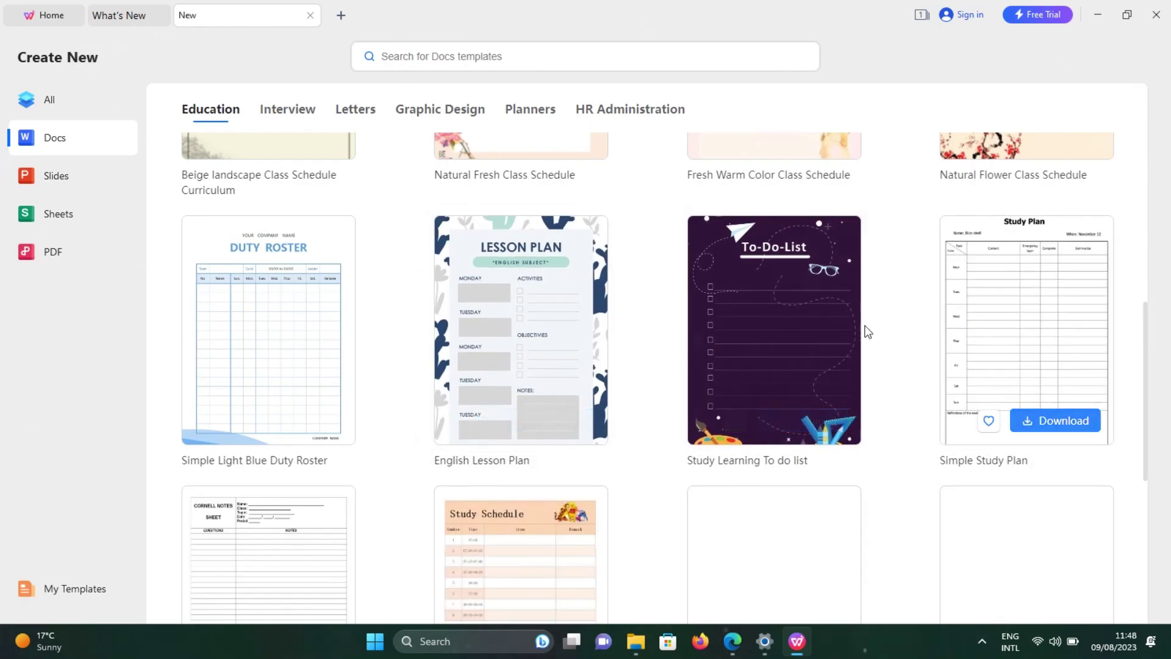
scroll(502, 382, "up", 10)
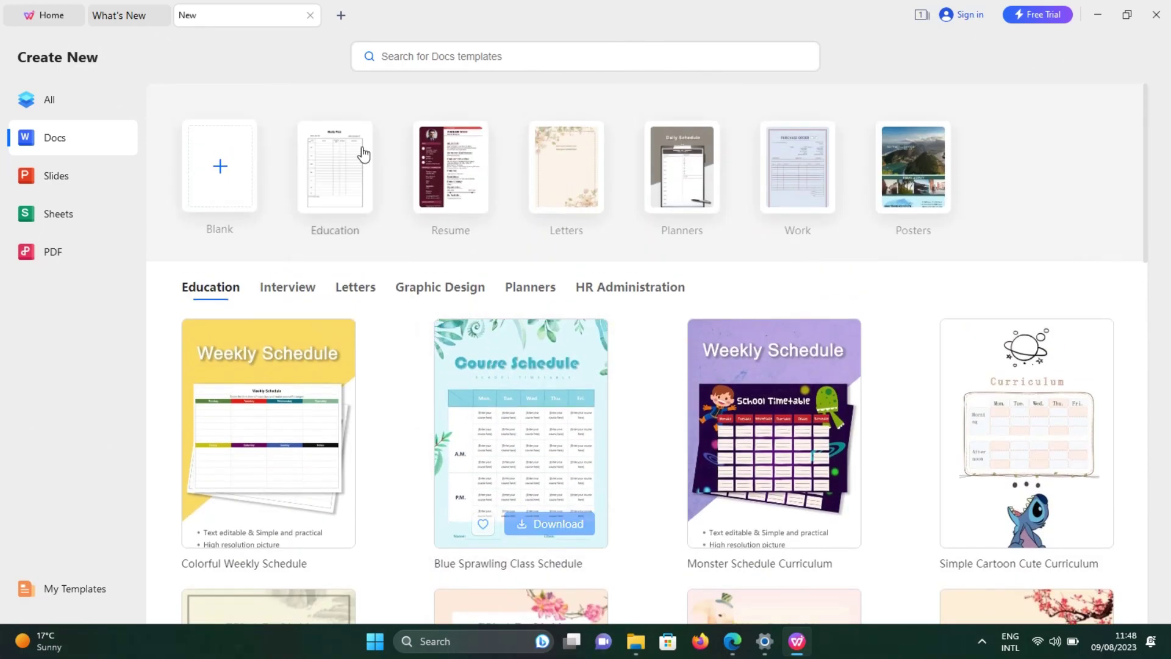
left_click(237, 173)
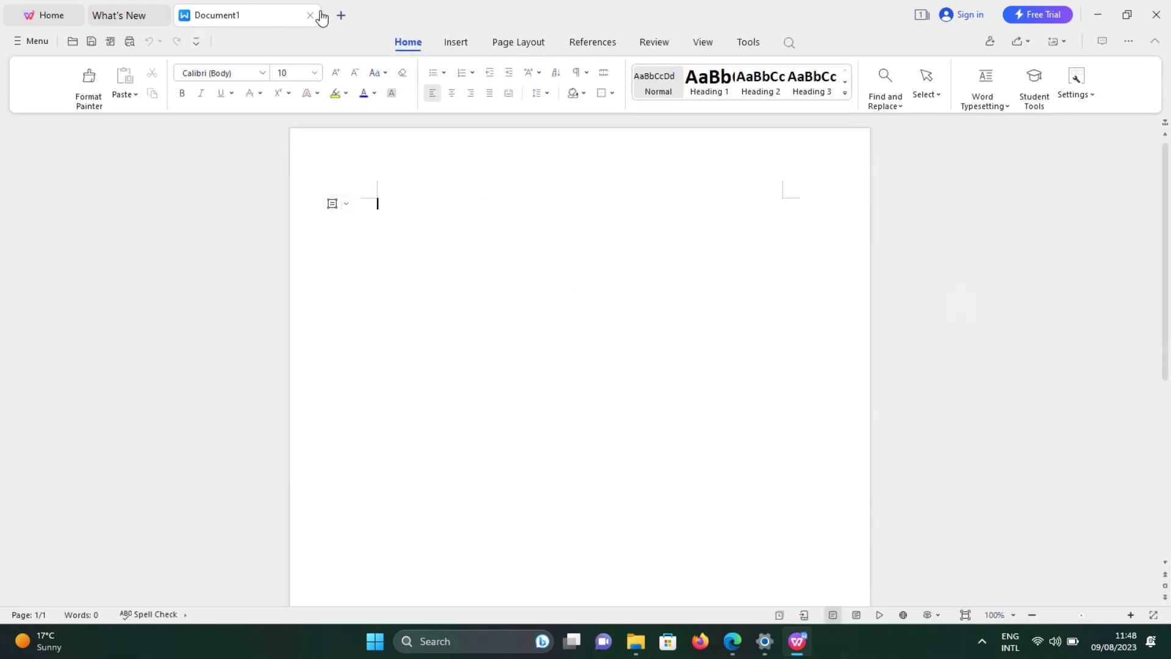
Close the blank document, open the page for creating a new file, and browse the Education templates for Docs.
left_click(311, 16)
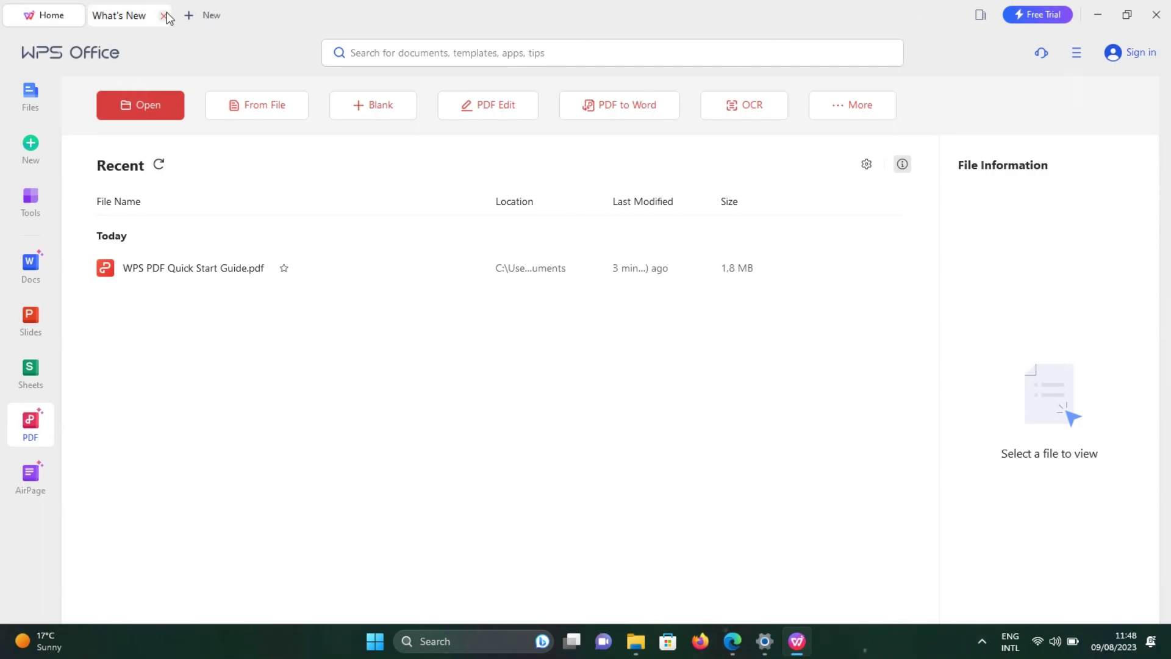
left_click(189, 19)
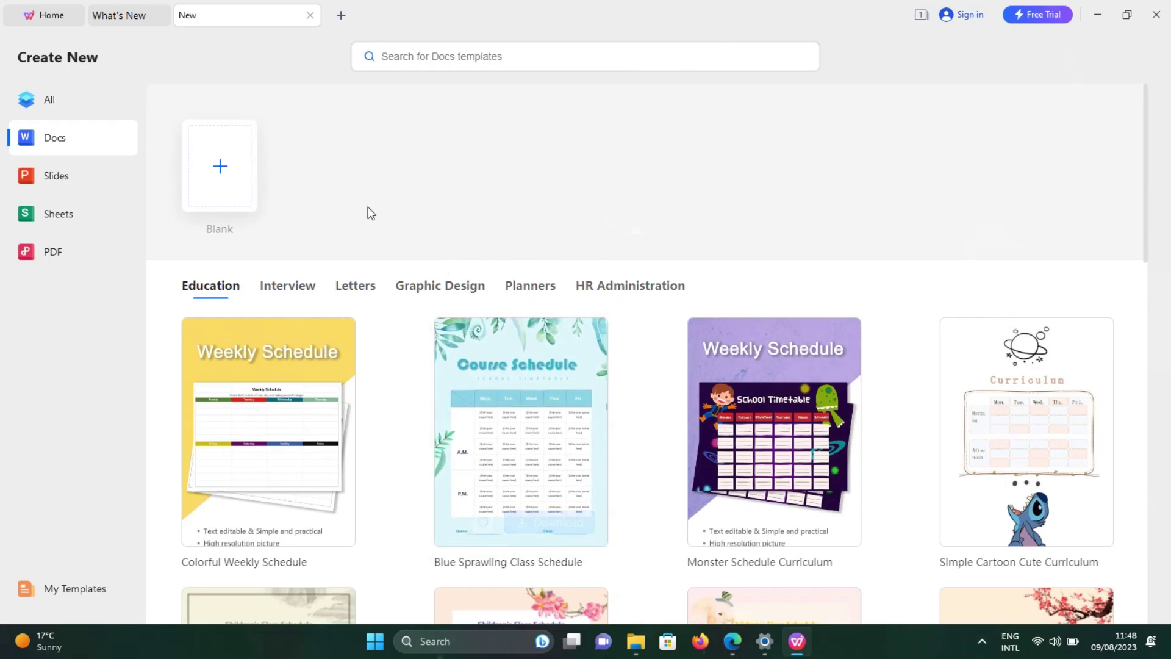
scroll(803, 408, "down", 5)
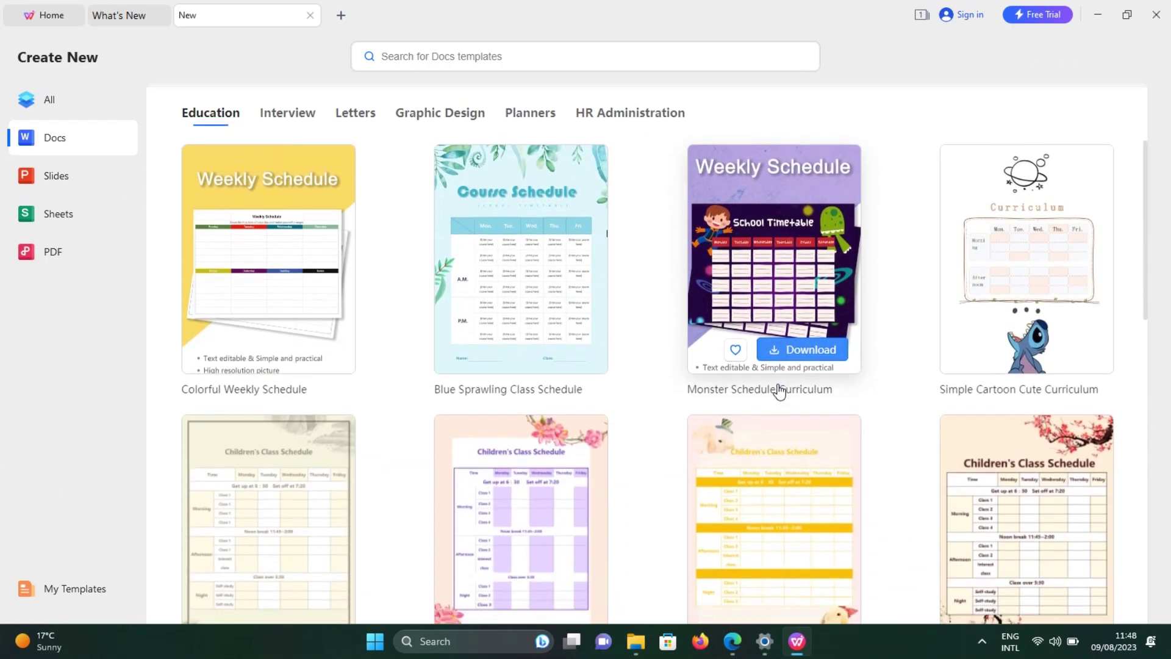
scroll(732, 476, "down", 3)
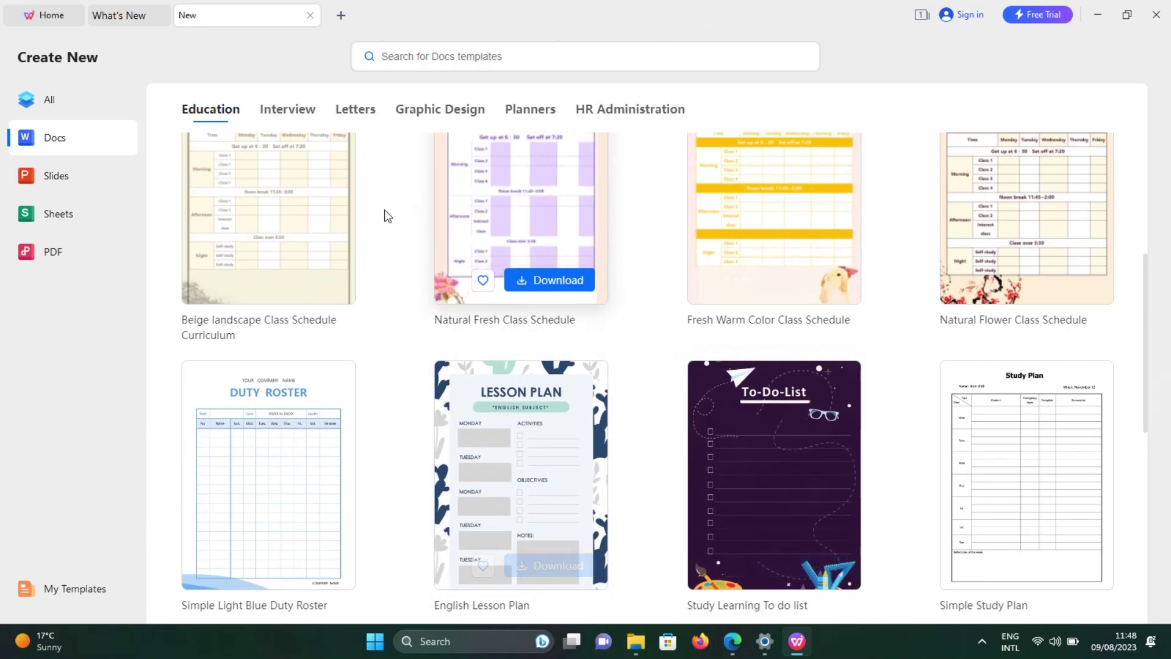
Browse the Education templates offered for Slides.
left_click(90, 174)
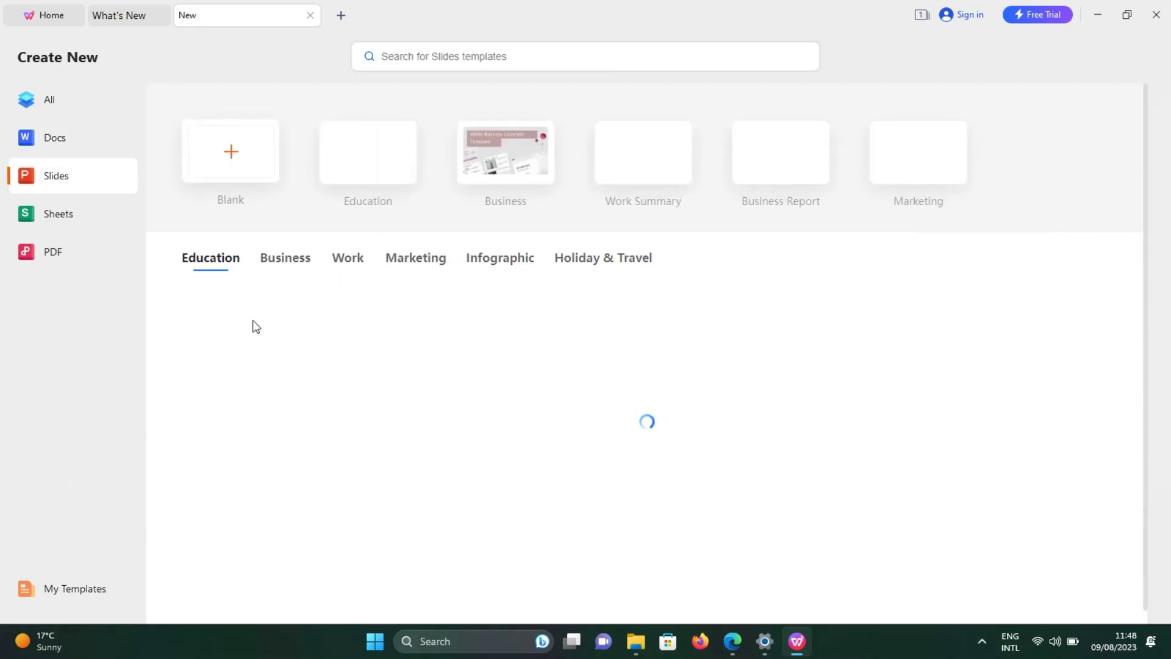
mouse_move(747, 383)
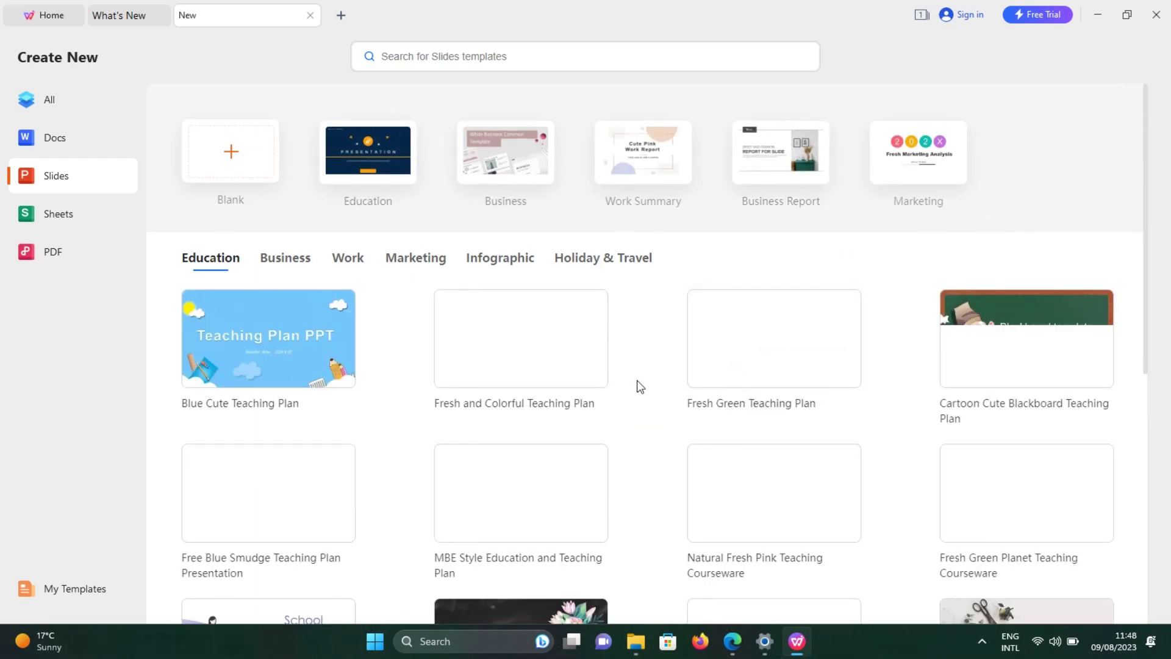
scroll(634, 403, "down", 2)
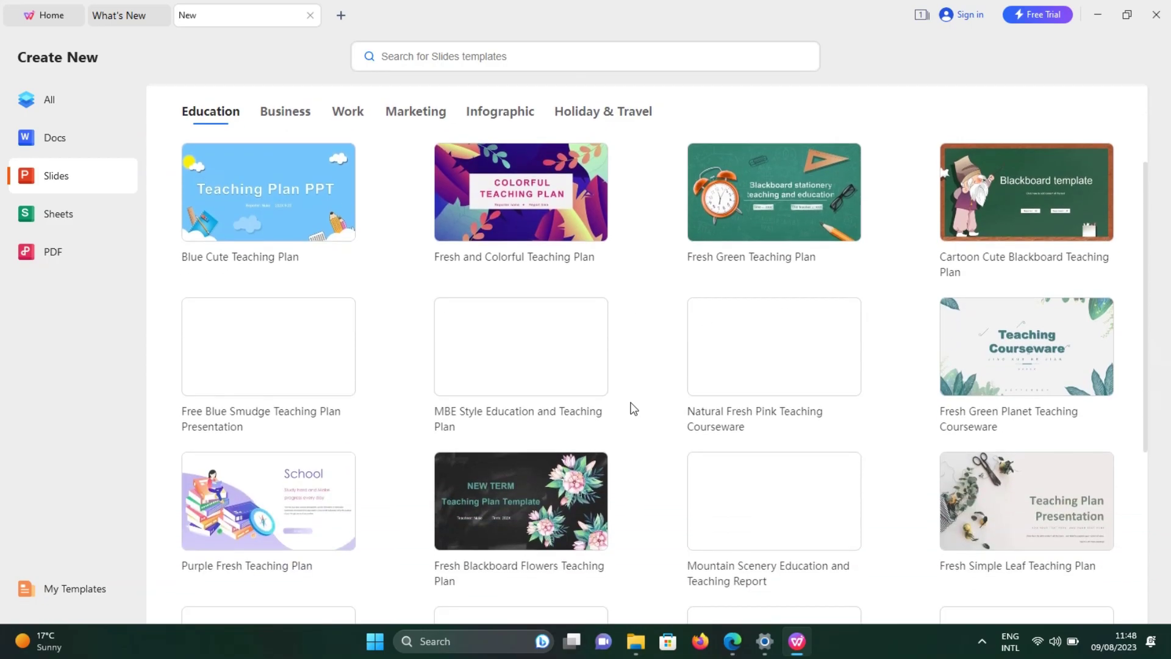
scroll(632, 407, "down", 1)
scroll(947, 297, "down", 2)
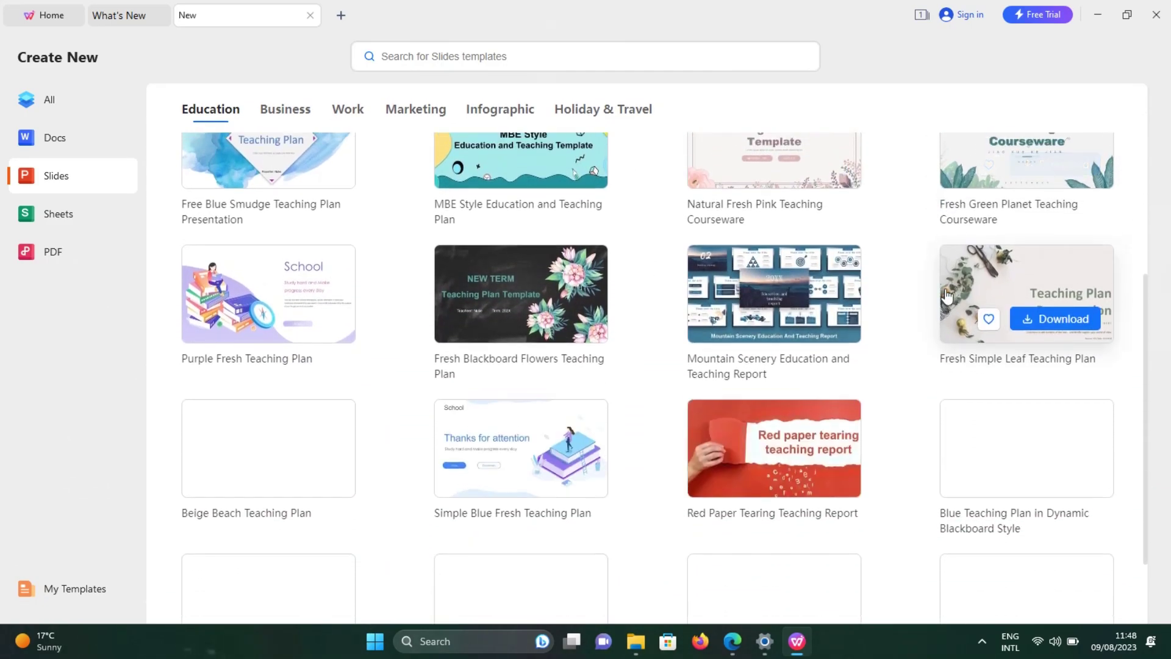
scroll(947, 297, "up", 4)
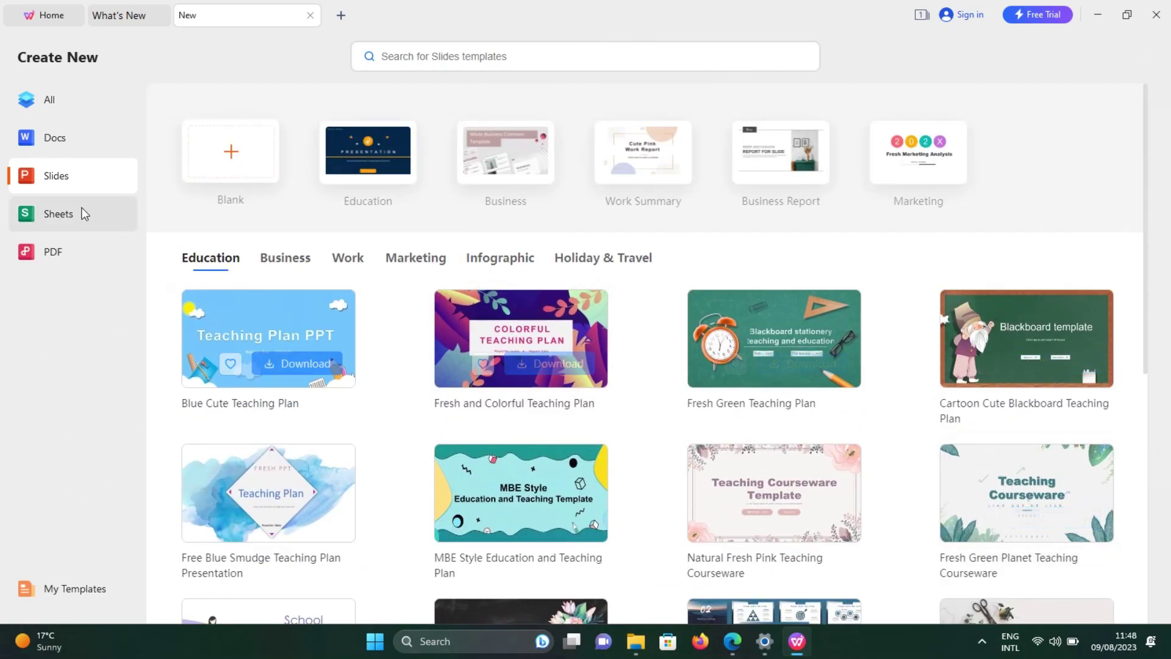
Look through the Education templates for Sheets and the PDF creation, editing and conversion options, finishing back at the Docs templates.
left_click(59, 222)
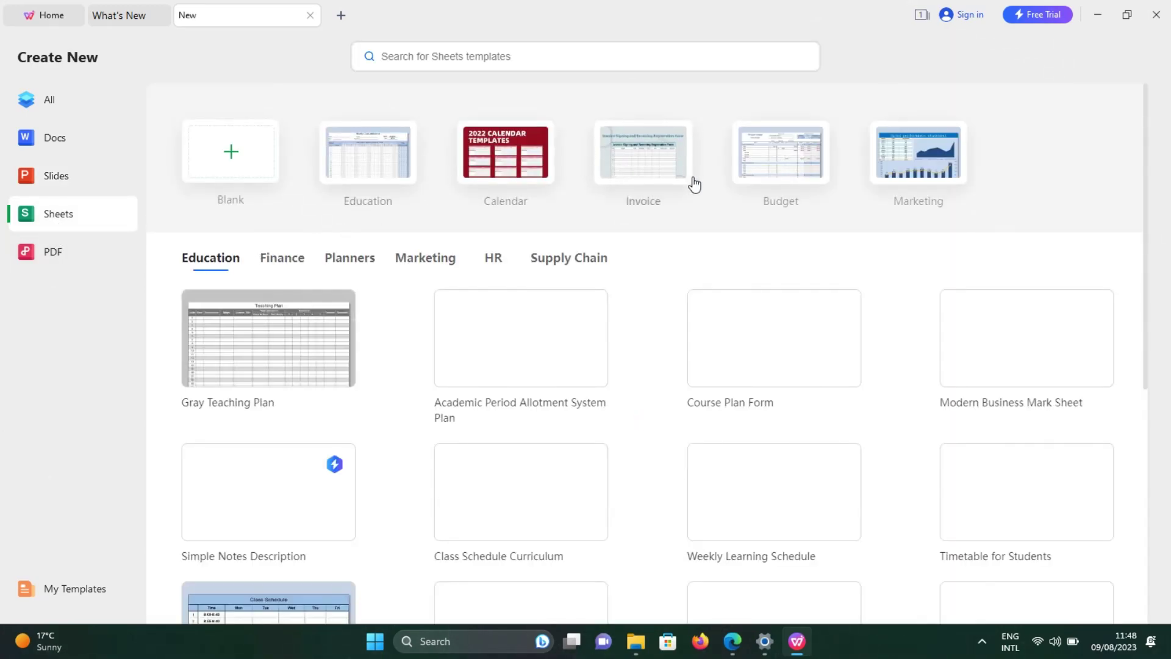
scroll(879, 424, "down", 6)
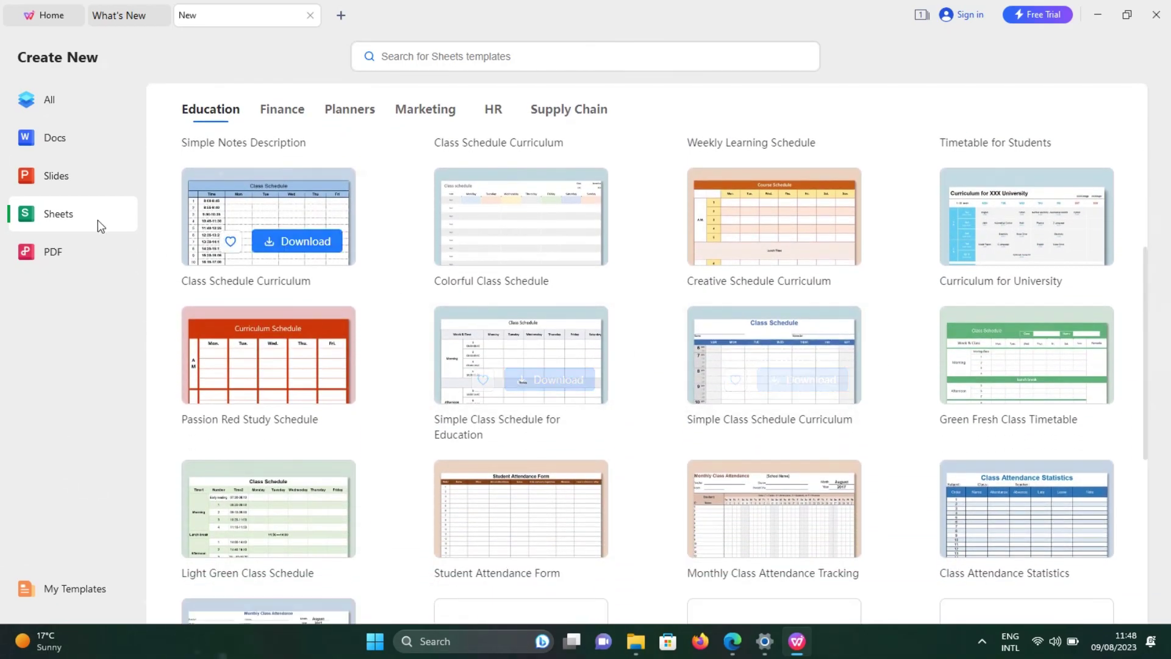
left_click(76, 250)
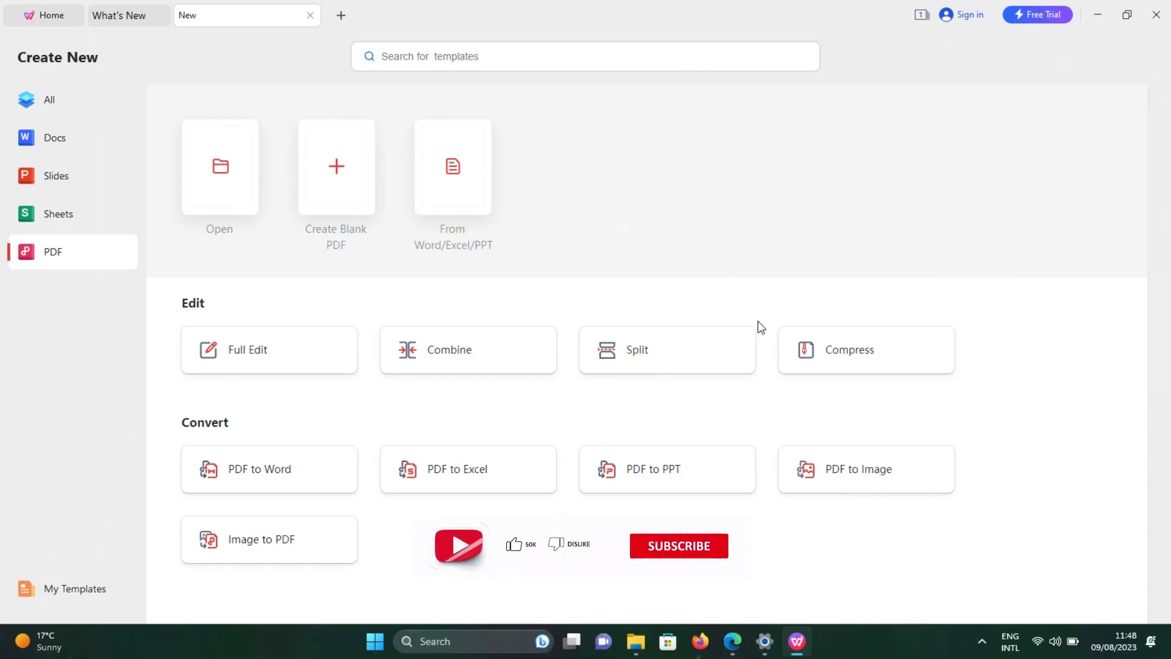
left_click(52, 146)
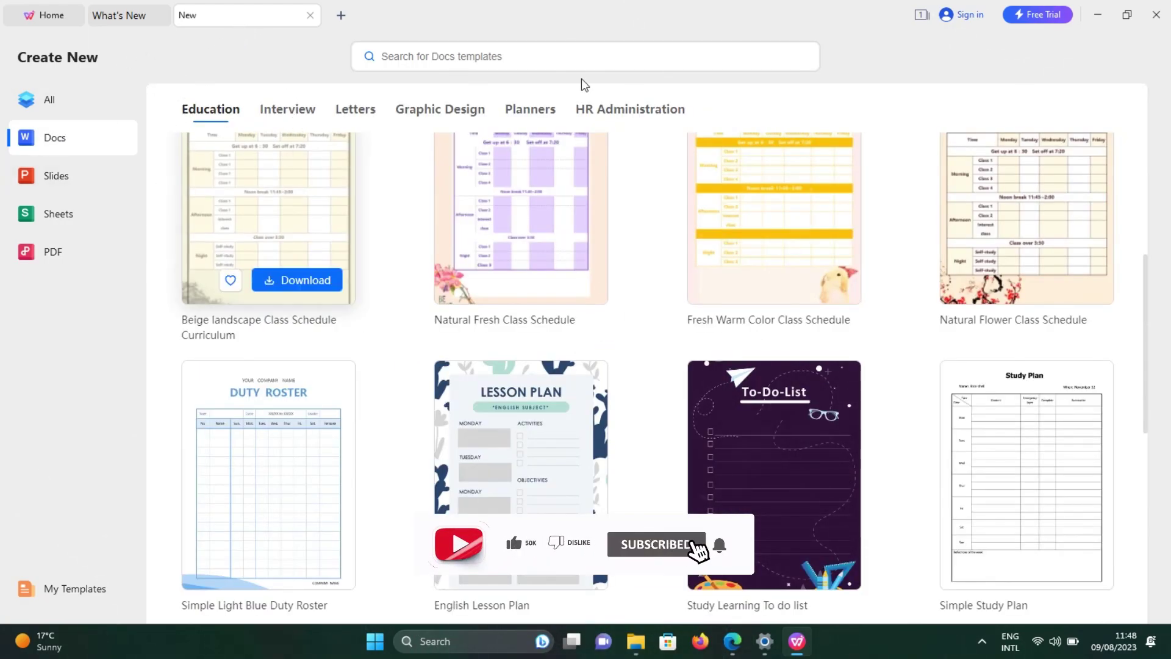